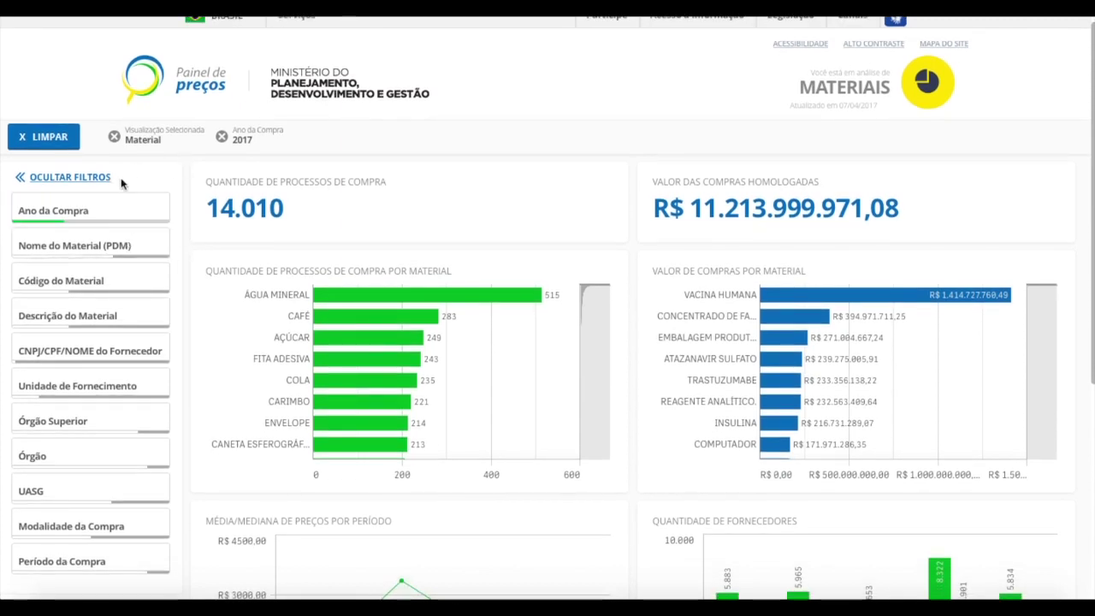
# Check the available options of the active Visualização Selecionada and Ano da Compra filters without changing them.
pyautogui.scroll(-1, 97, 276)
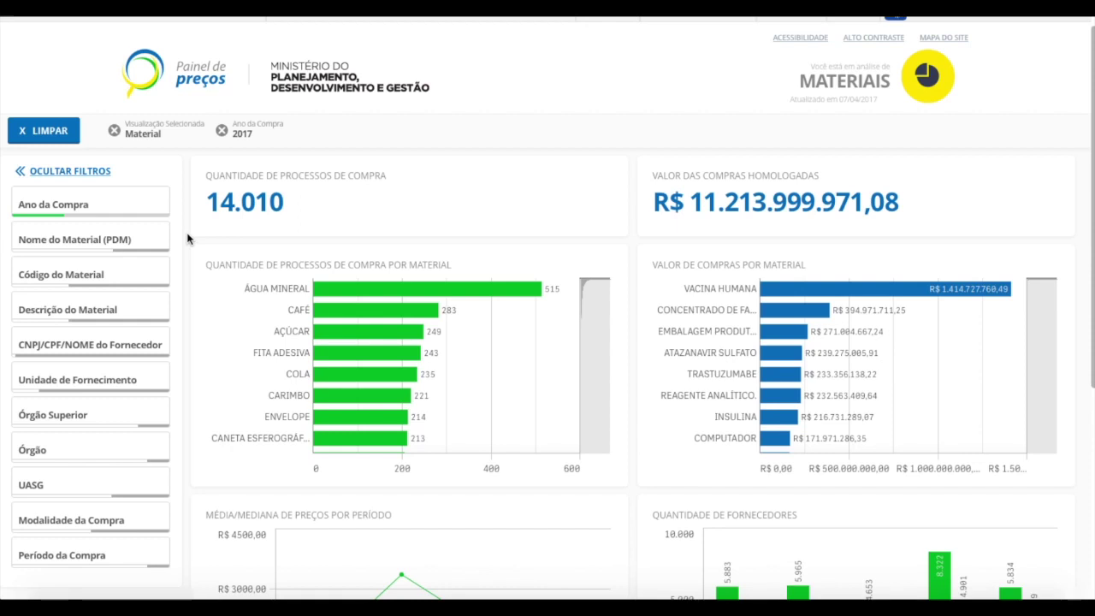
pyautogui.scroll(-1, 188, 239)
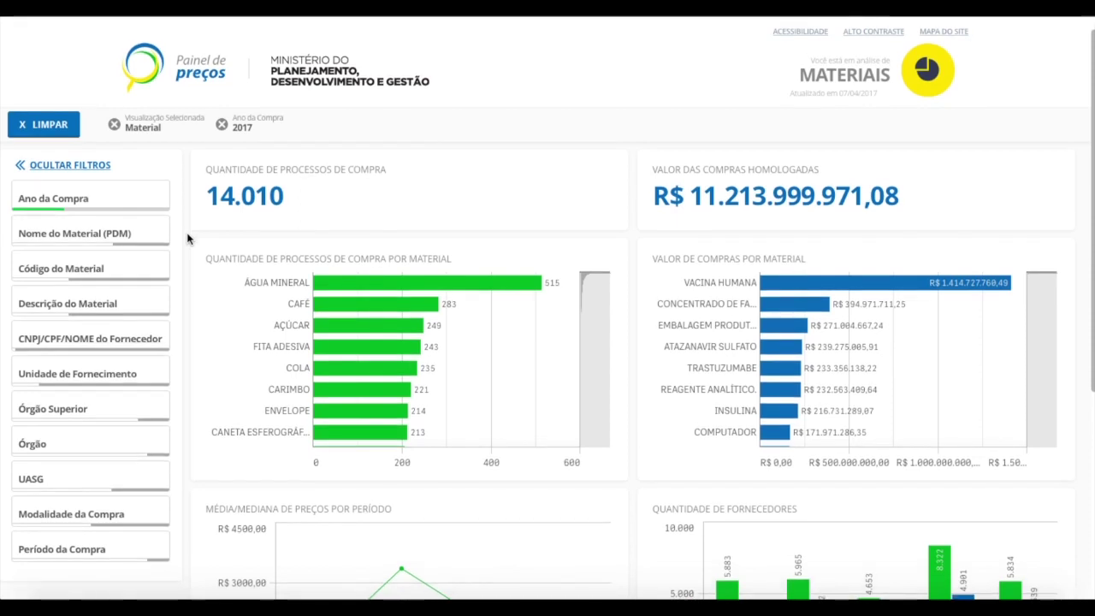
pyautogui.scroll(-1, 189, 238)
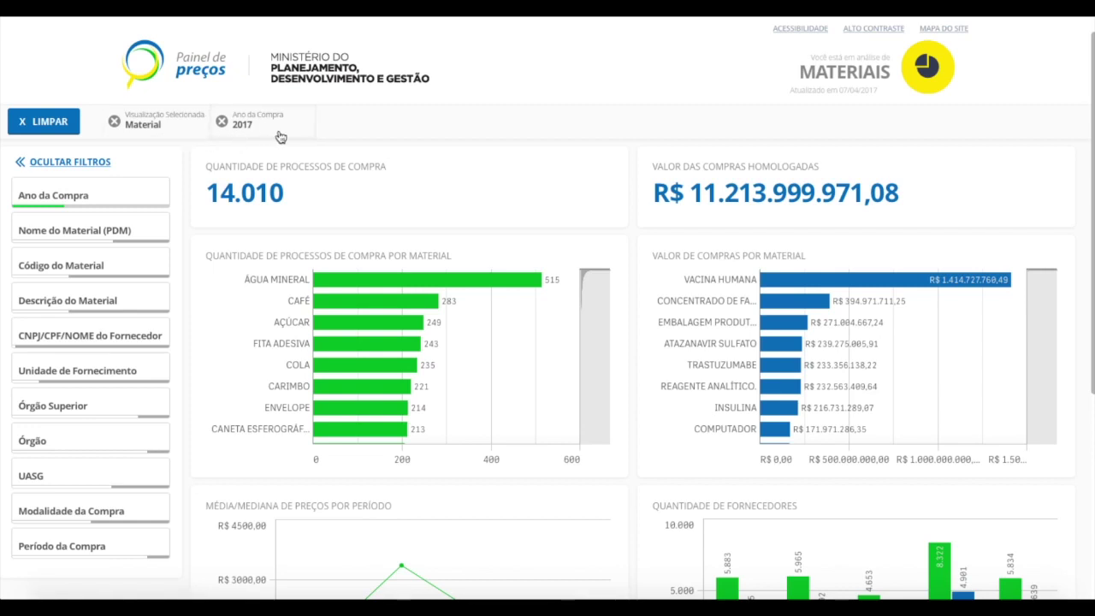
pyautogui.click(158, 135)
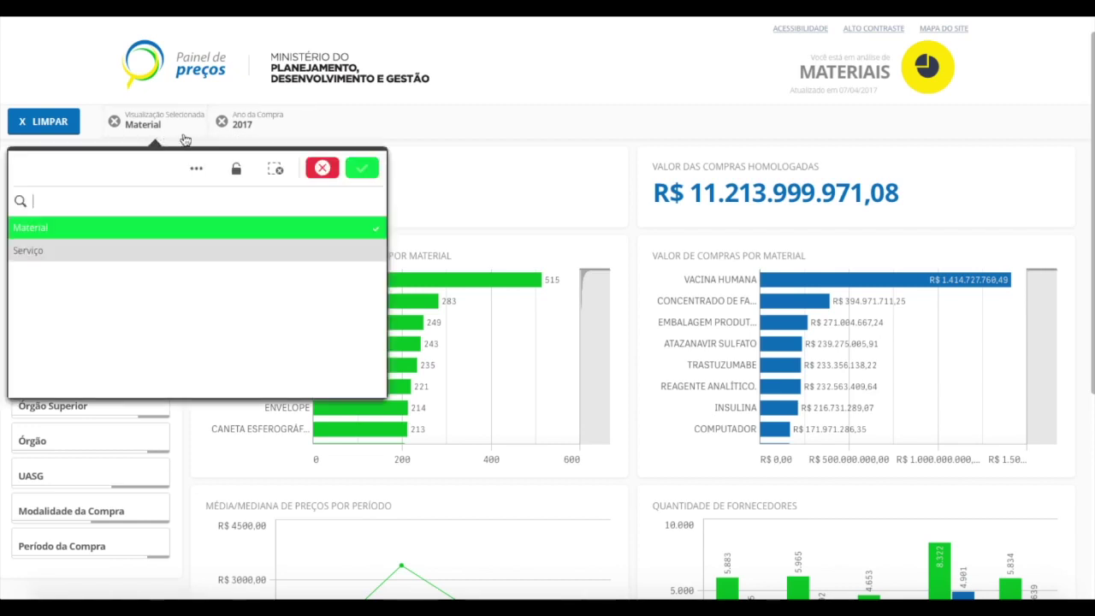
pyautogui.click(280, 131)
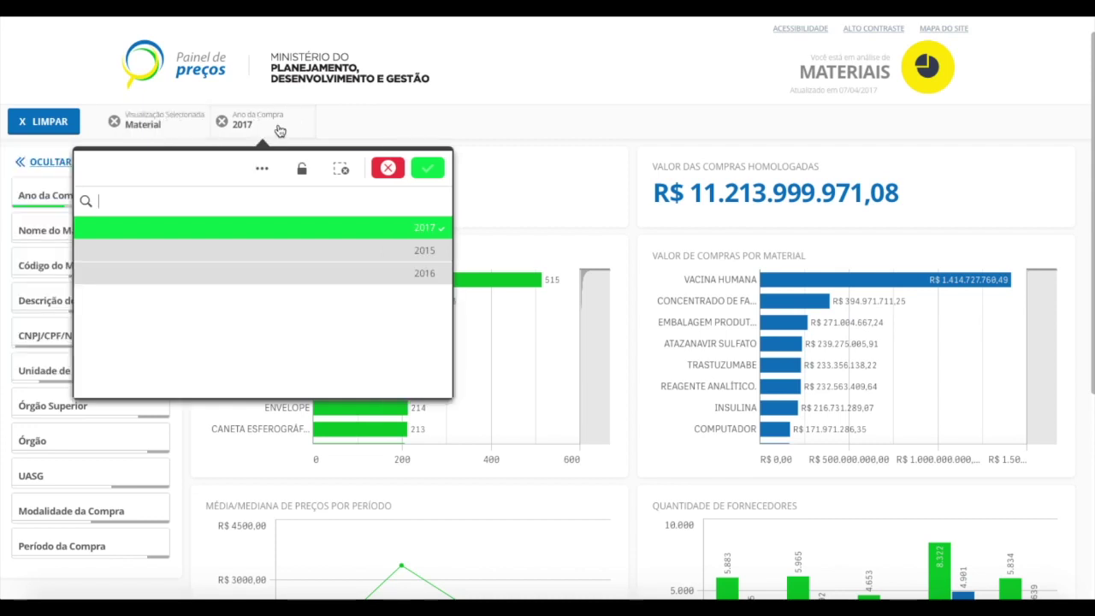
pyautogui.click(398, 132)
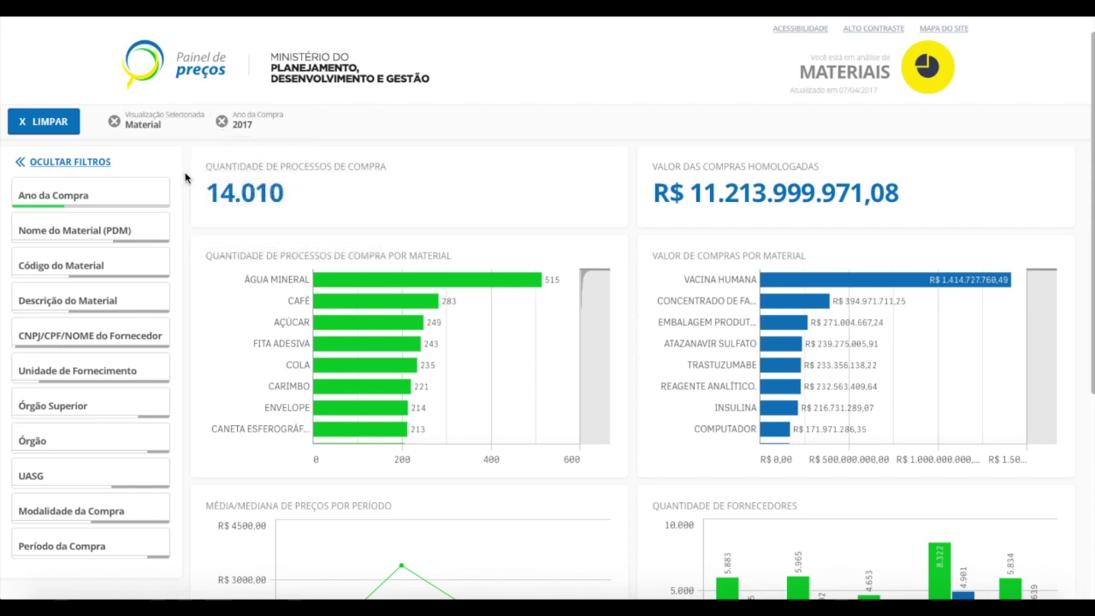
# Set the Ano da Compra filter to 2016 and 2017, and check the applied selection.
pyautogui.click(112, 200)
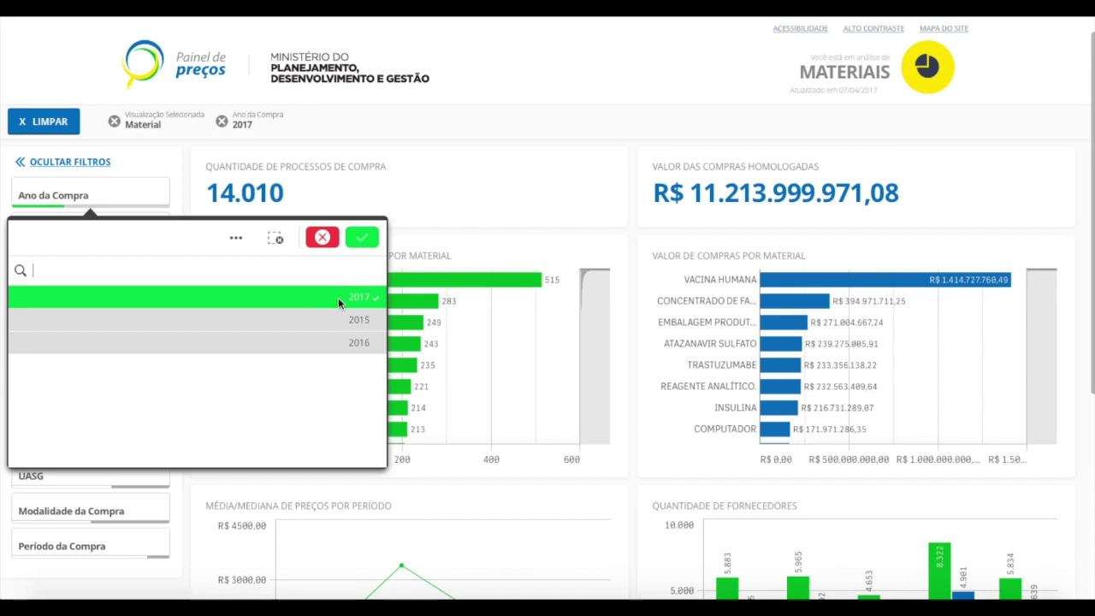
pyautogui.click(352, 325)
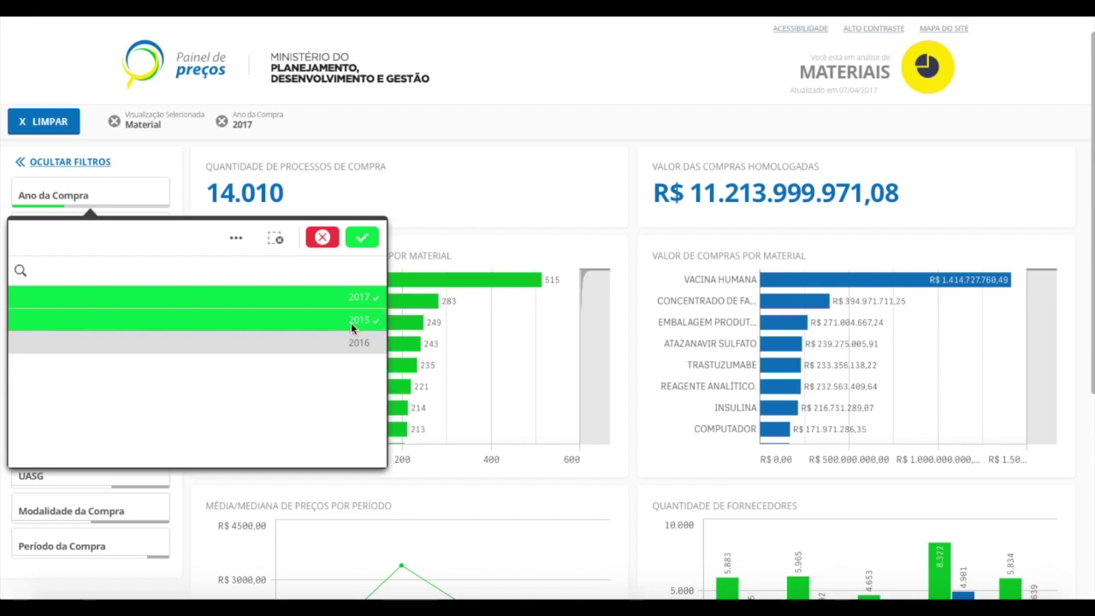
pyautogui.click(346, 342)
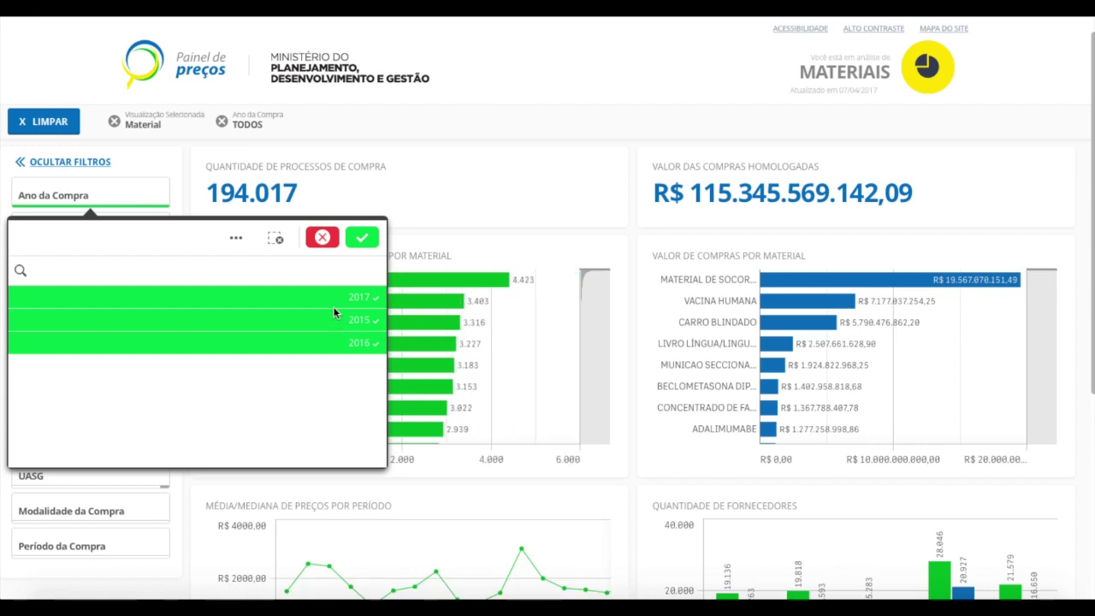
pyautogui.click(325, 327)
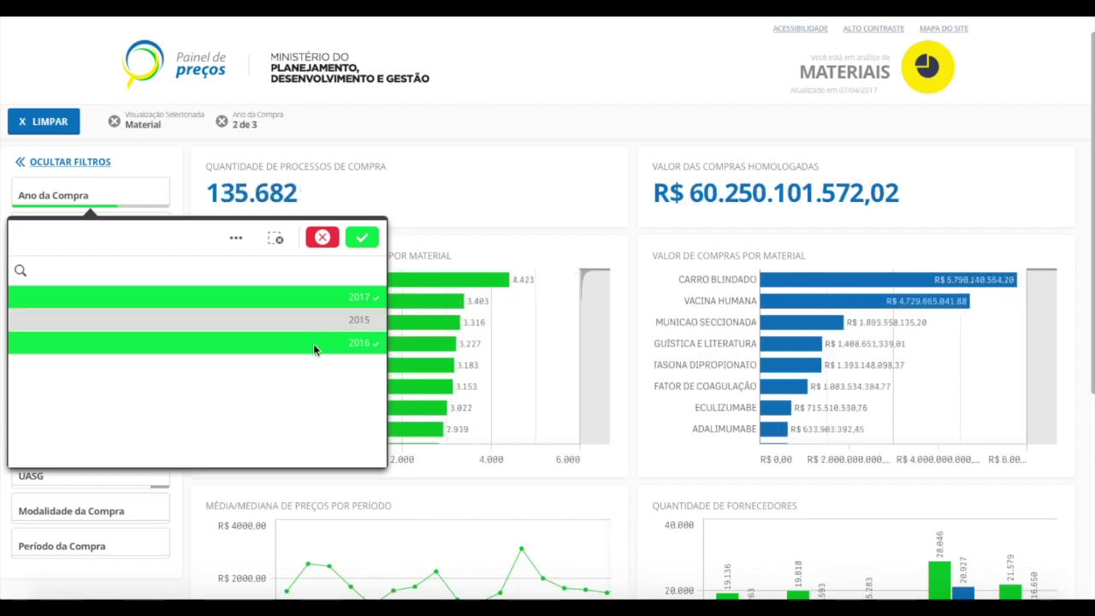
pyautogui.click(361, 240)
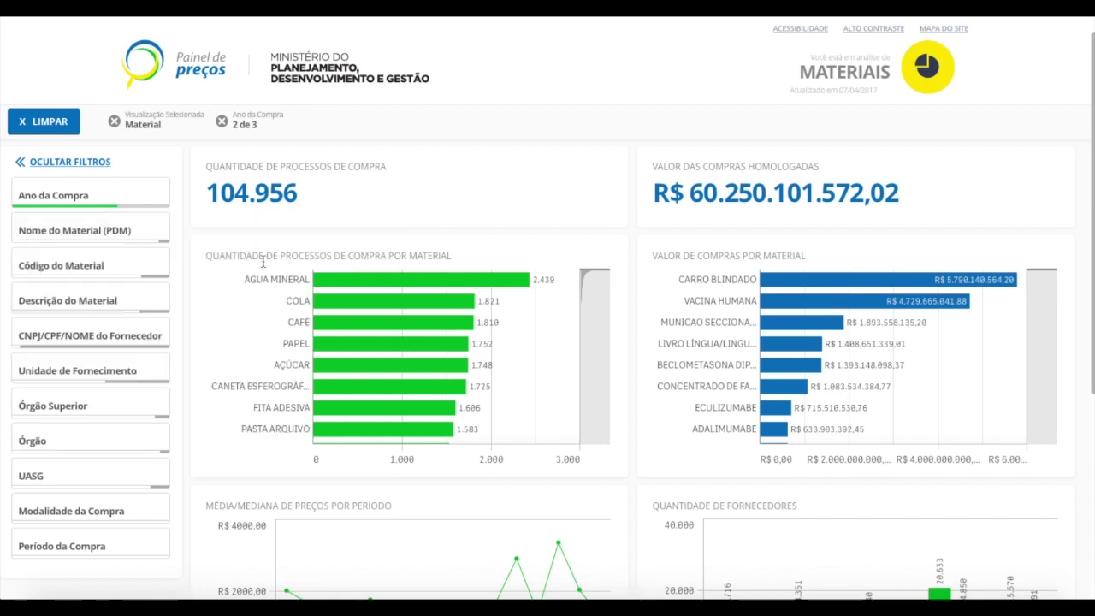
pyautogui.click(121, 202)
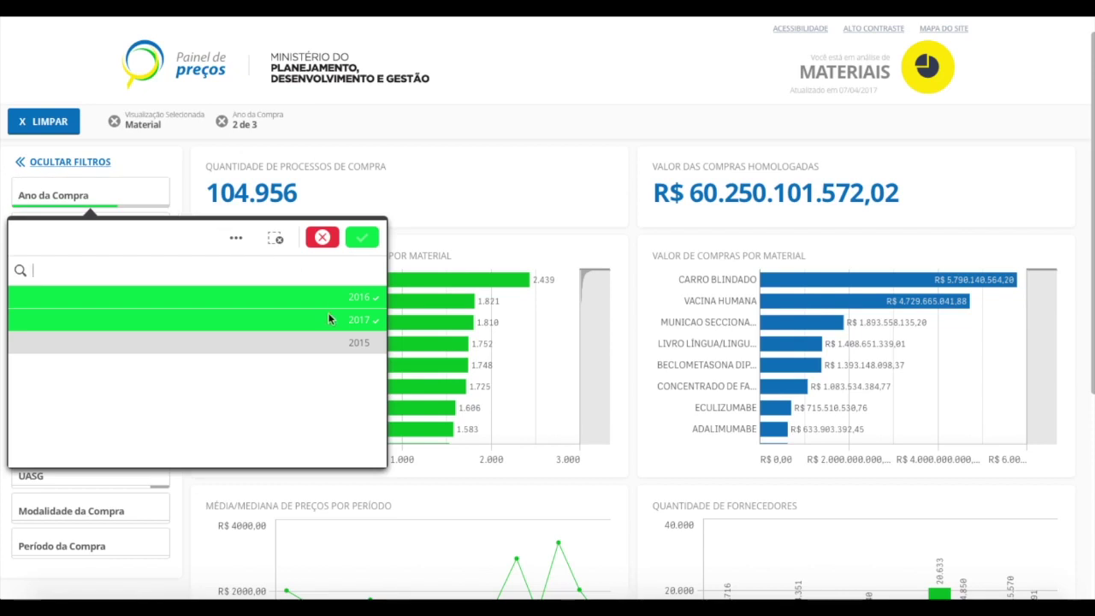
pyautogui.click(421, 229)
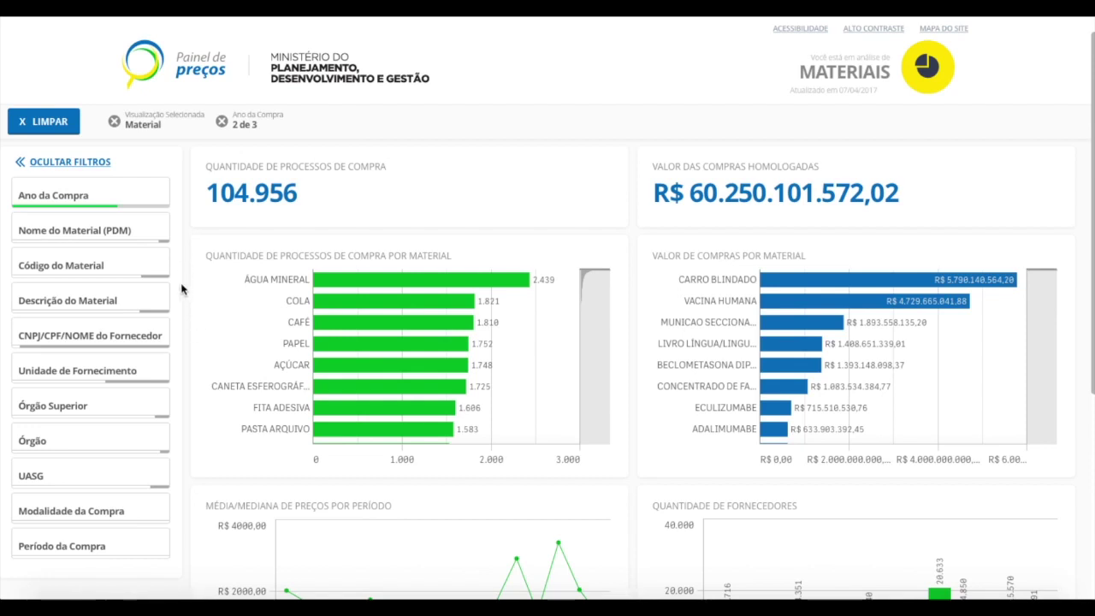
# View the option lists of the Nome do Material (PDM), Descrição do Material and Código do Material filters.
pyautogui.click(156, 242)
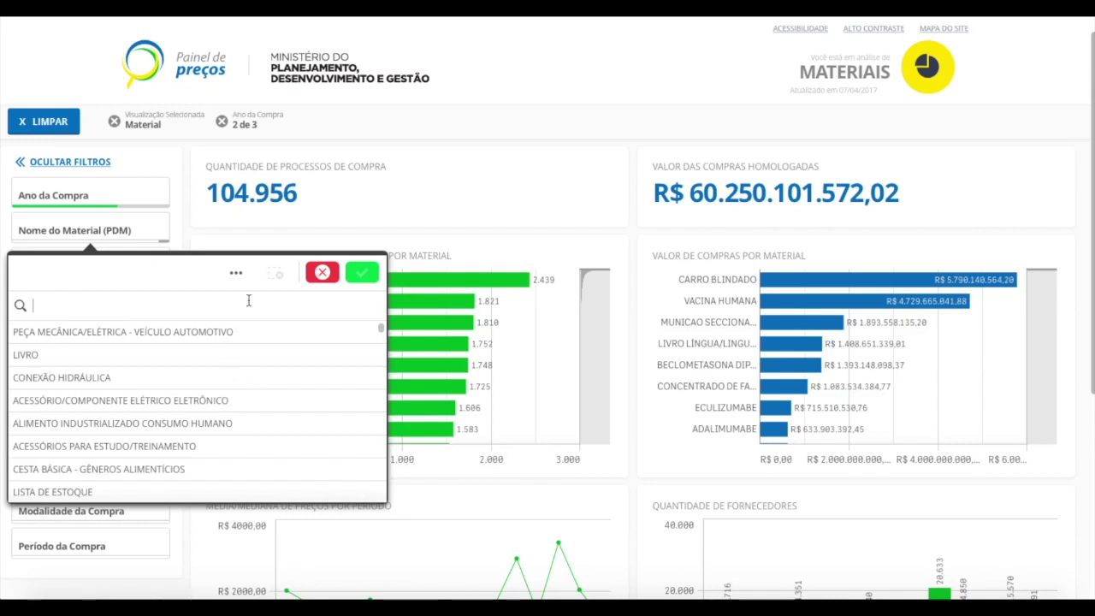
pyautogui.click(276, 215)
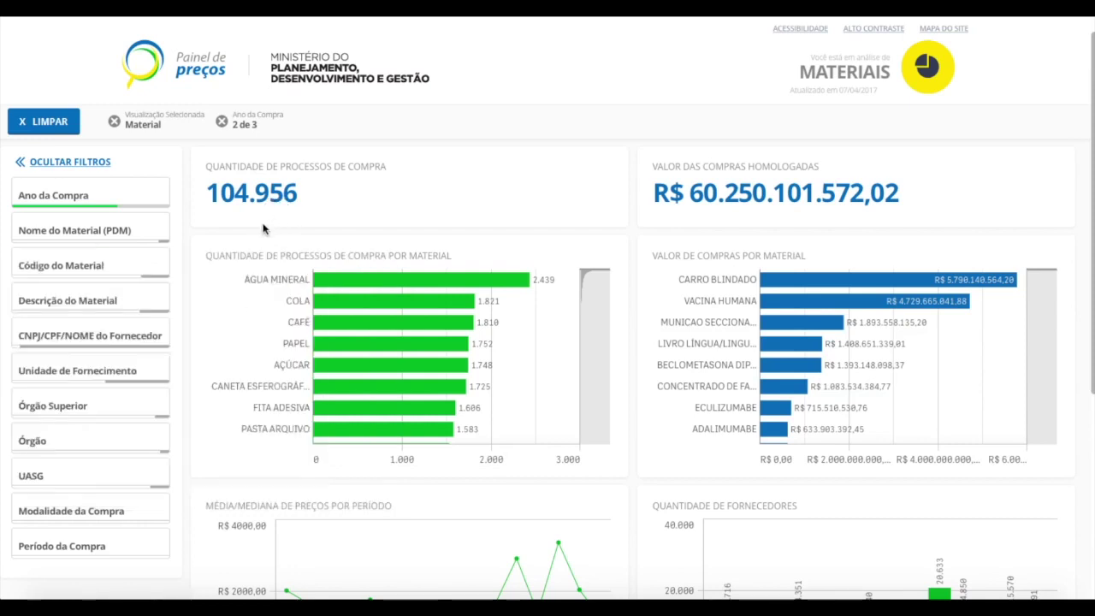
pyautogui.click(77, 308)
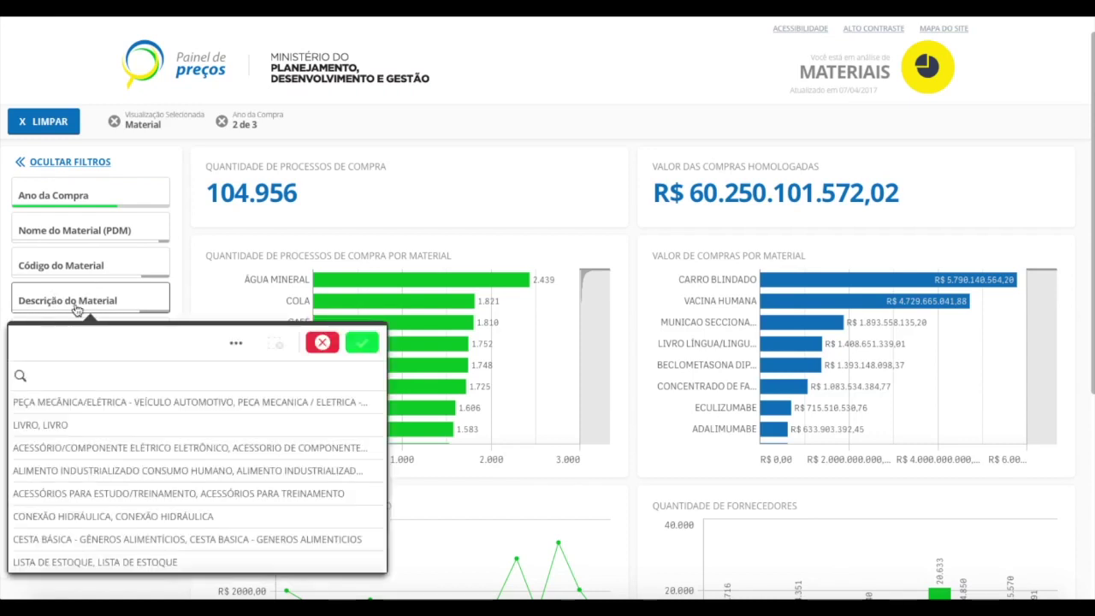
pyautogui.click(77, 308)
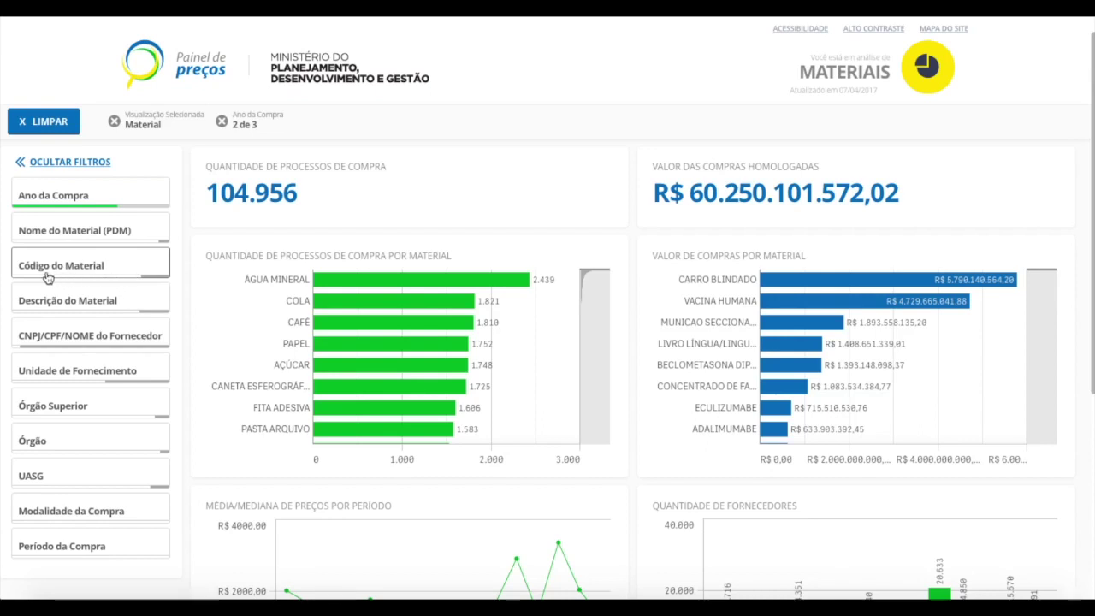
pyautogui.click(108, 274)
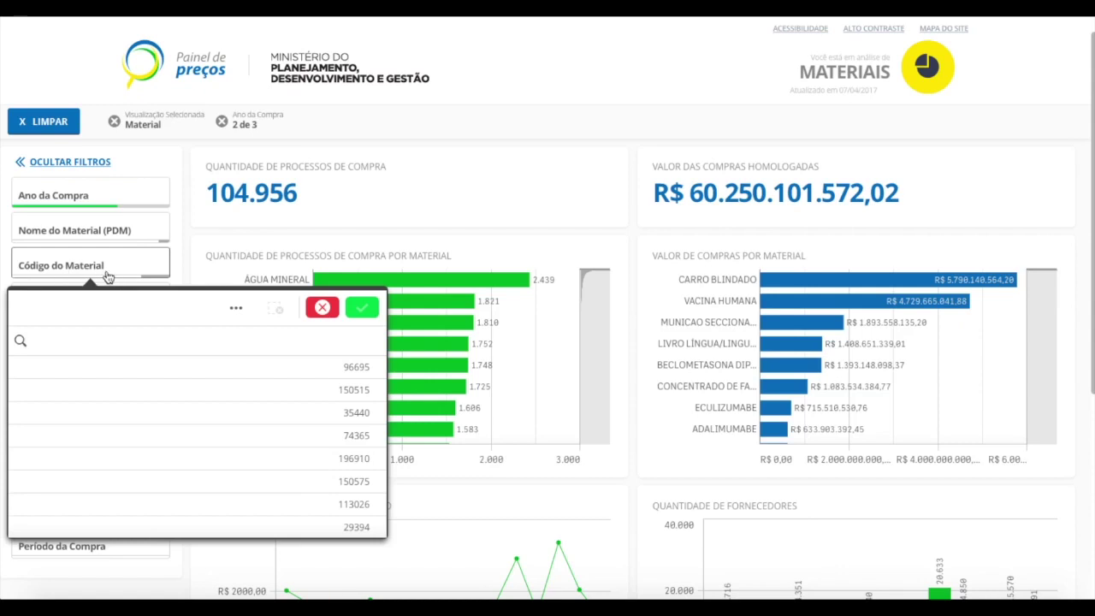
pyautogui.click(107, 276)
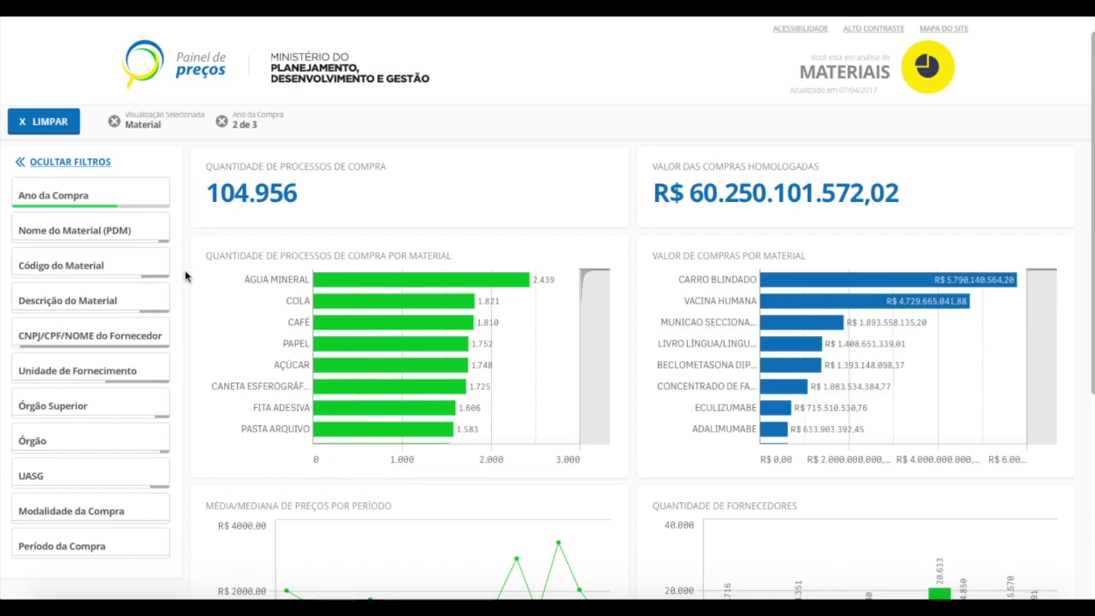
# Search the Nome do Material (PDM) filter for "caneta" and apply CANETA ESFEROGRÁFICA.
pyautogui.click(123, 235)
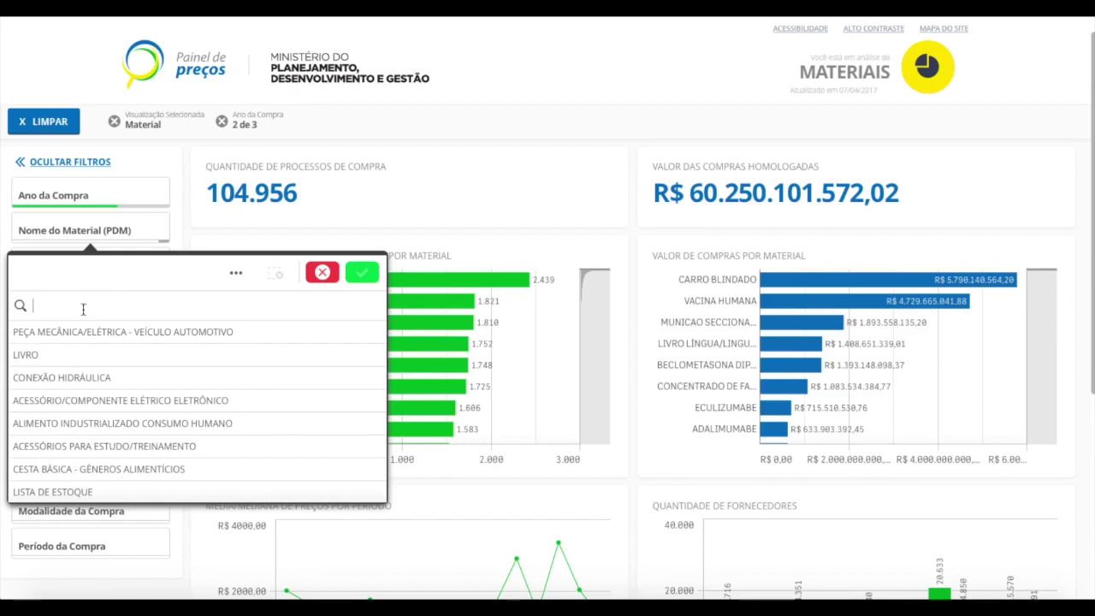
pyautogui.write('caneta')
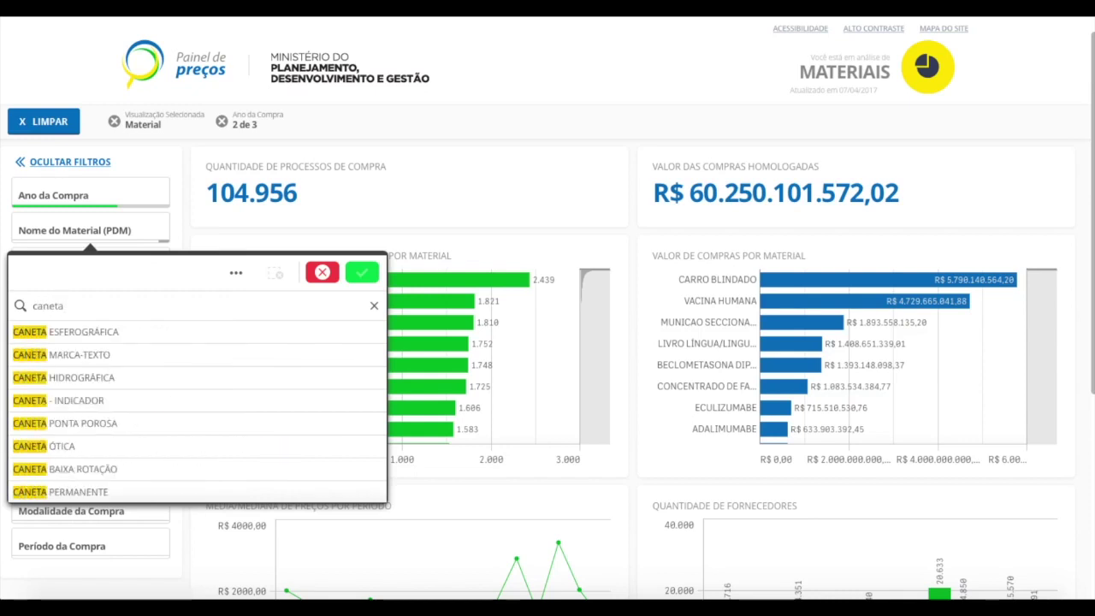
pyautogui.scroll(1, 65, 342)
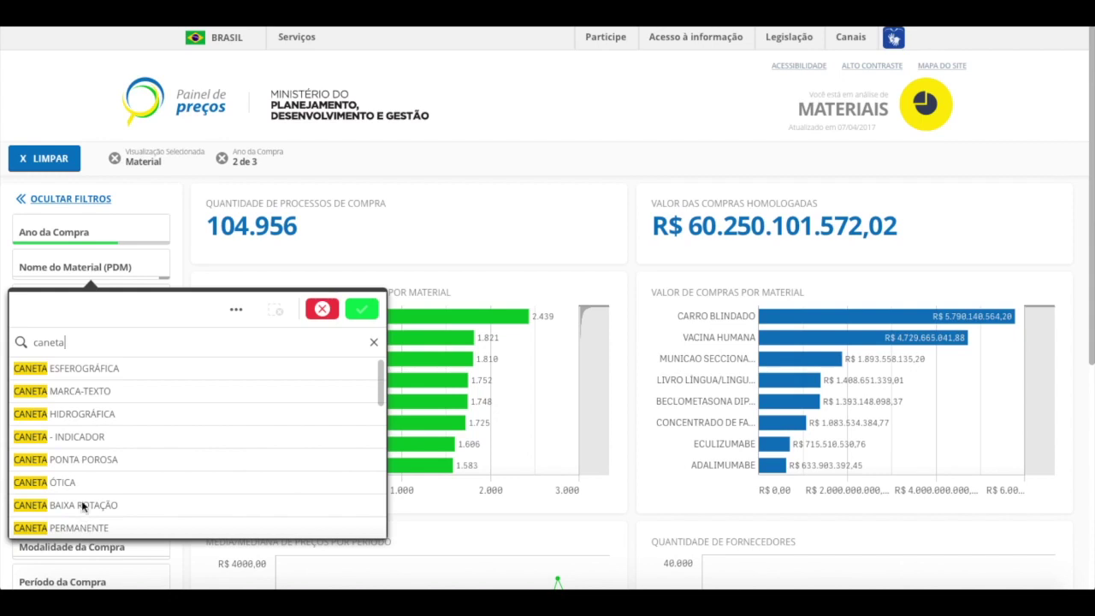
pyautogui.click(107, 369)
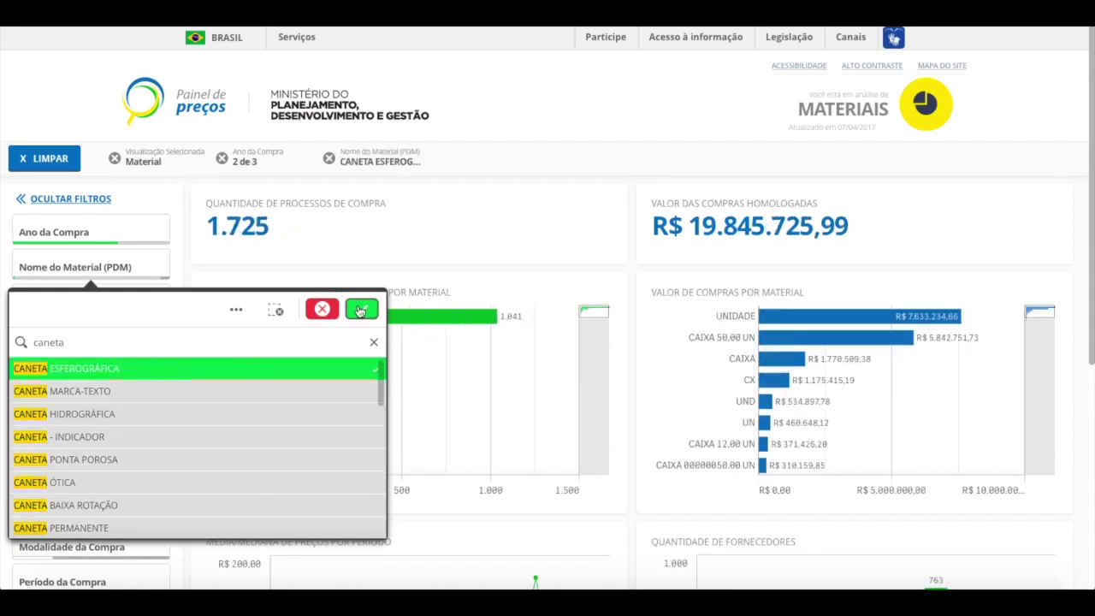
pyautogui.click(362, 309)
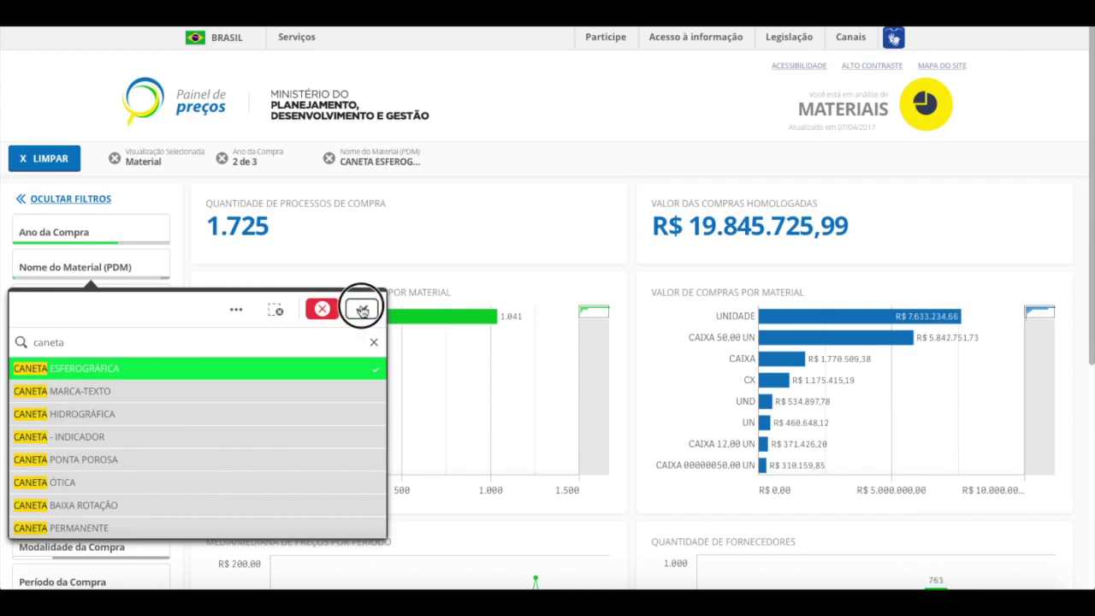
# Remove 2016 from the Ano da Compra filter so that only 2017 is applied.
pyautogui.click(100, 232)
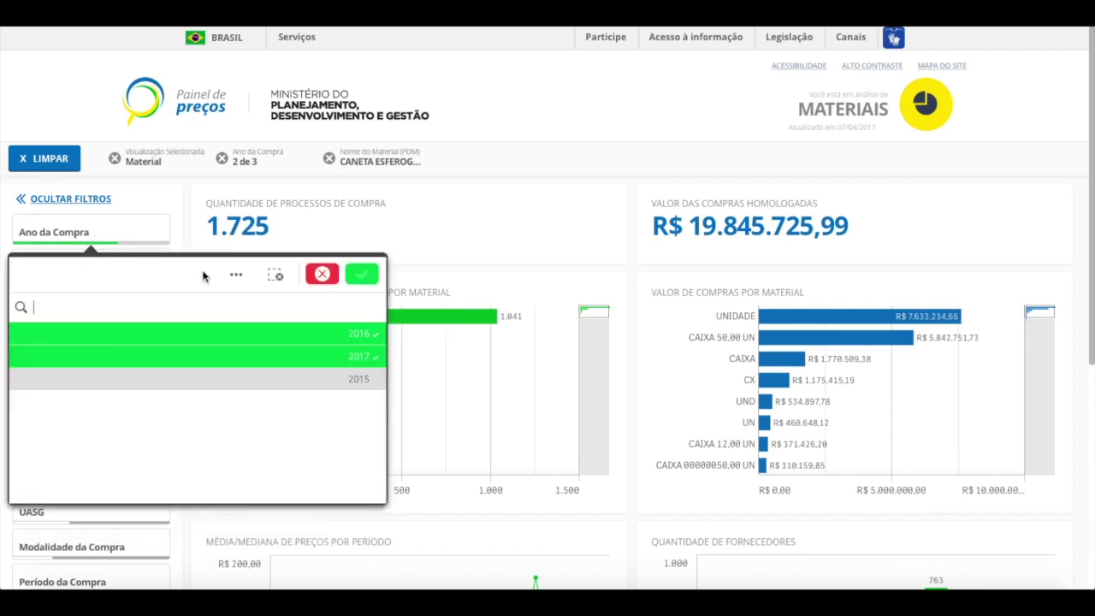
pyautogui.click(343, 336)
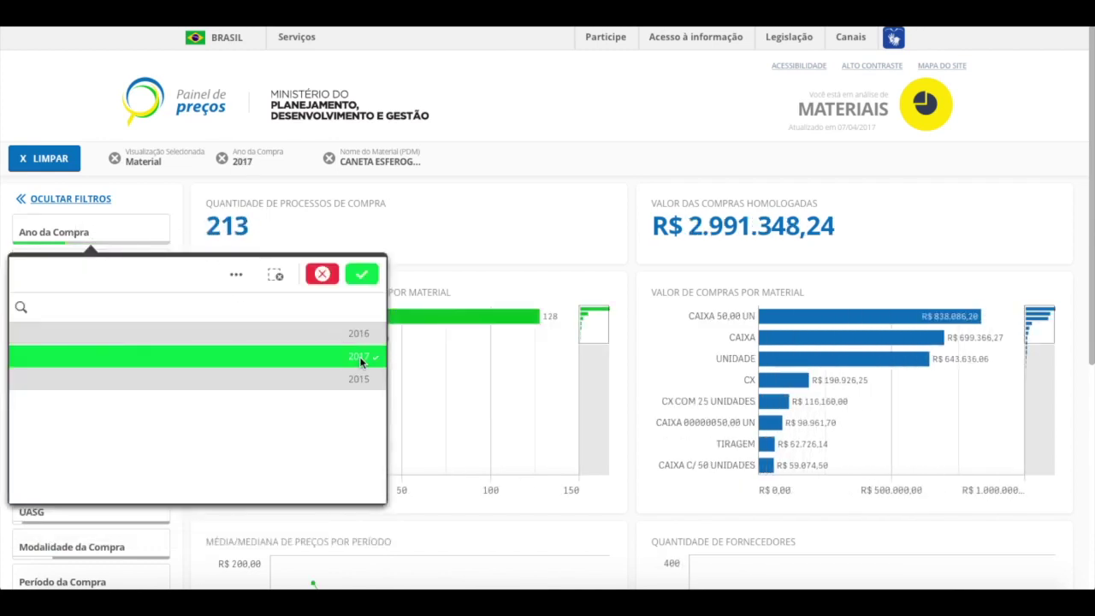
pyautogui.click(360, 274)
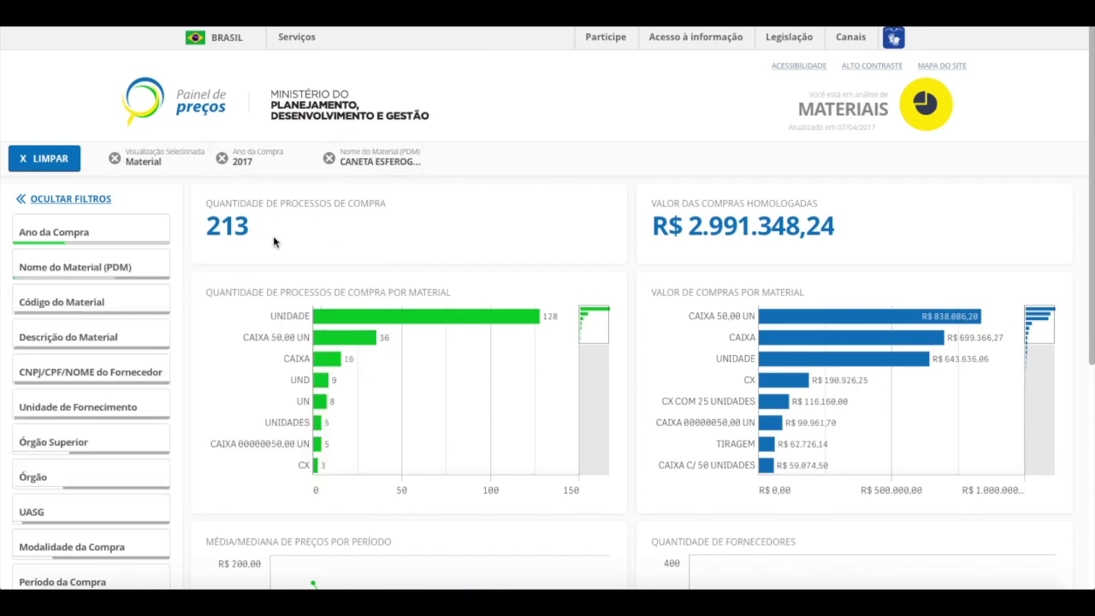
# Browse the material codes offered by the Código do Material filter and return to the start of the list.
pyautogui.click(96, 313)
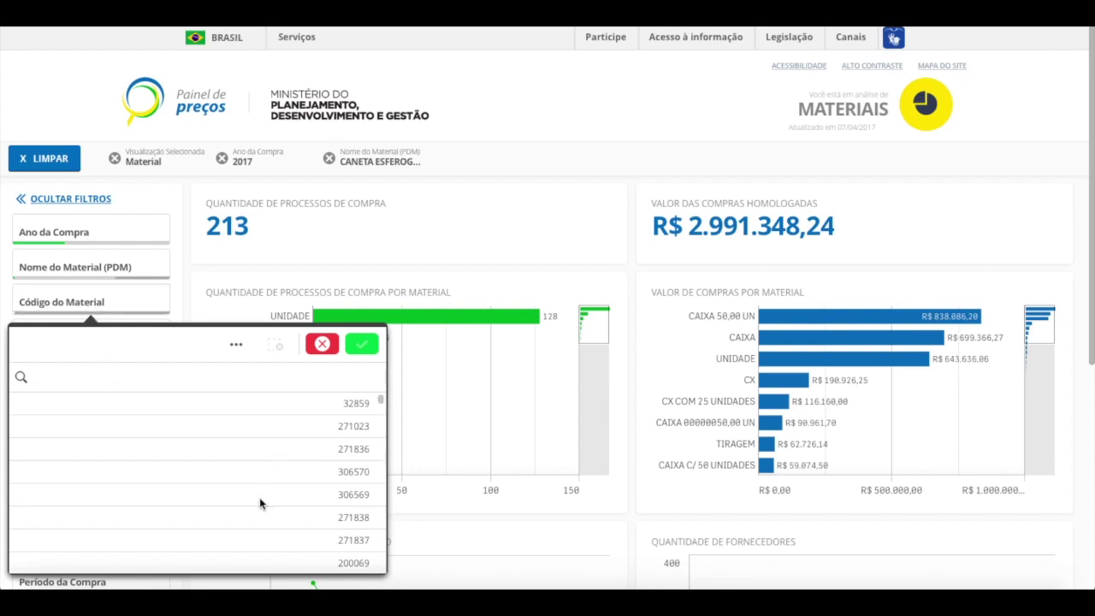
pyautogui.scroll(-1, 264, 476)
pyautogui.scroll(-3, 269, 464)
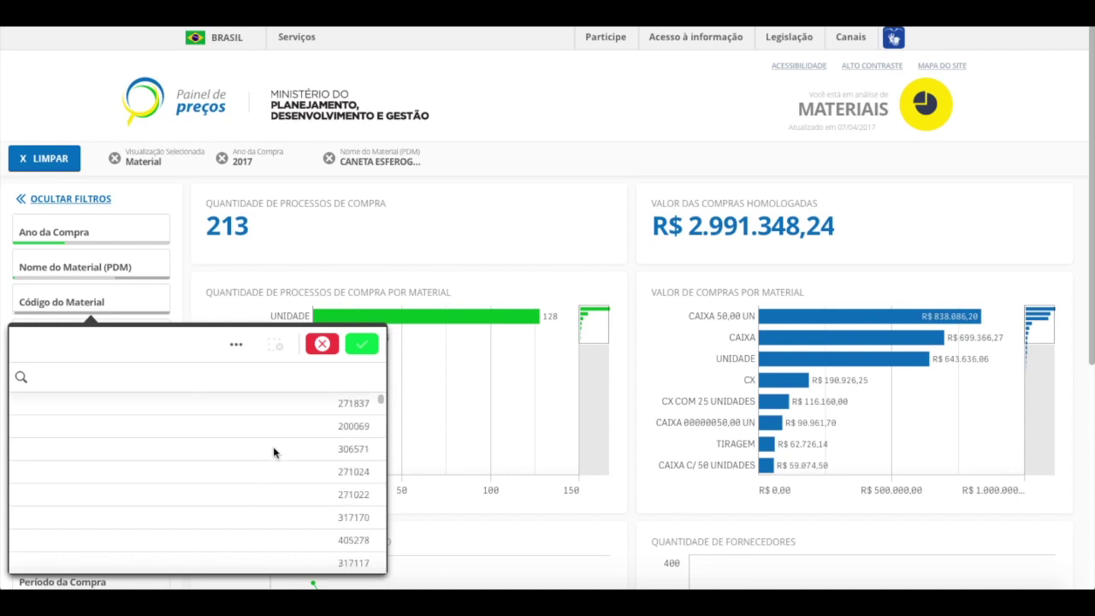
pyautogui.scroll(-5, 267, 469)
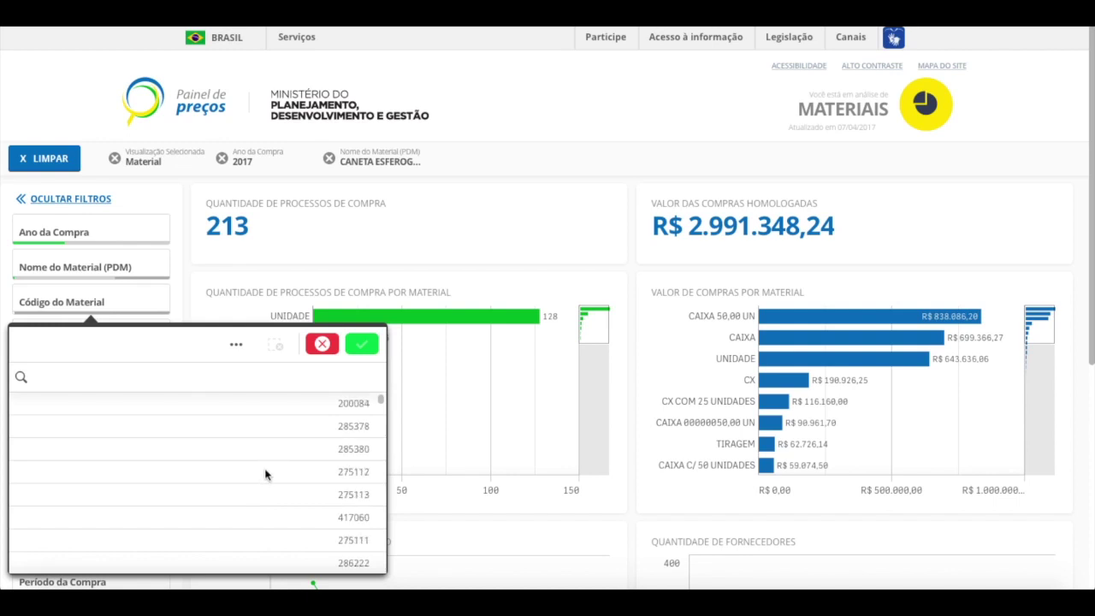
pyautogui.scroll(-3, 265, 475)
pyautogui.moveTo(381, 402); pyautogui.dragTo(376, 374)
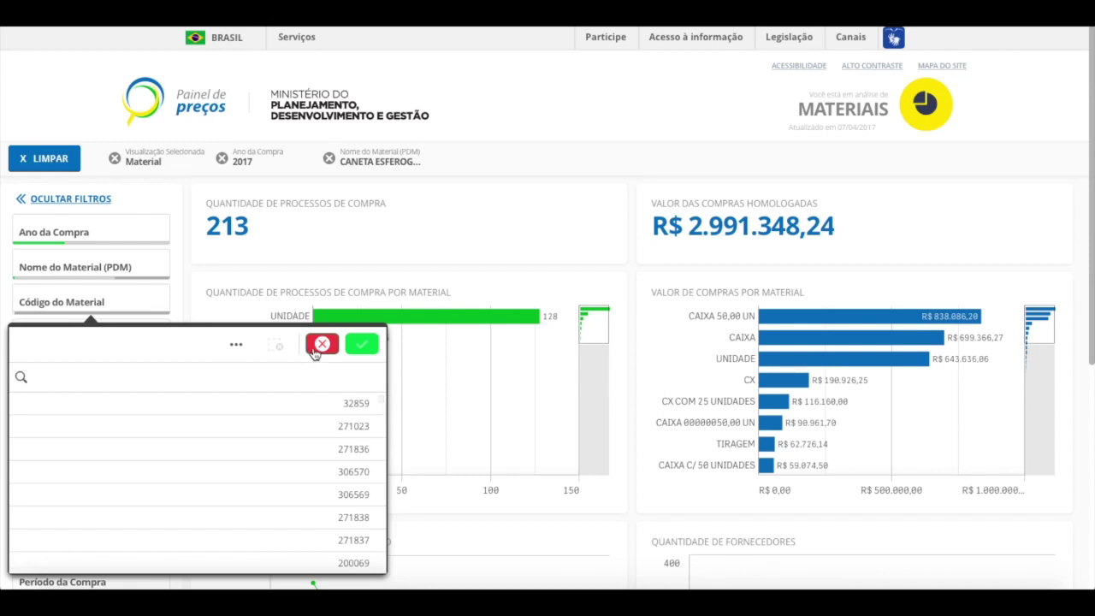
# Search the Código do Material filter for 271838 and close it without applying a selection.
pyautogui.click(211, 377)
pyautogui.write('27')
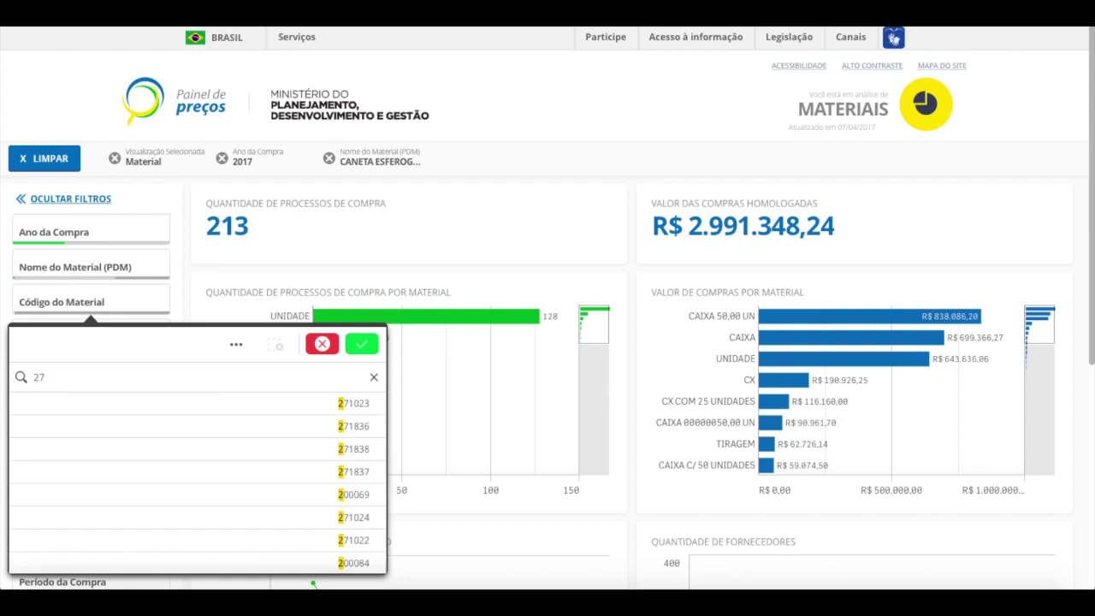
pyautogui.write('1838')
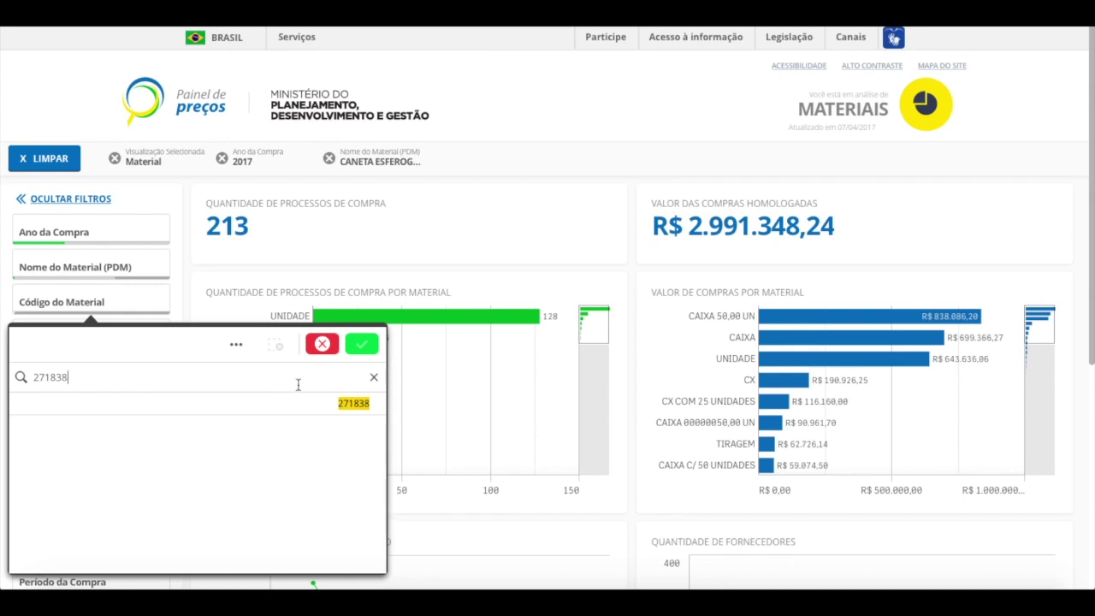
pyautogui.click(322, 344)
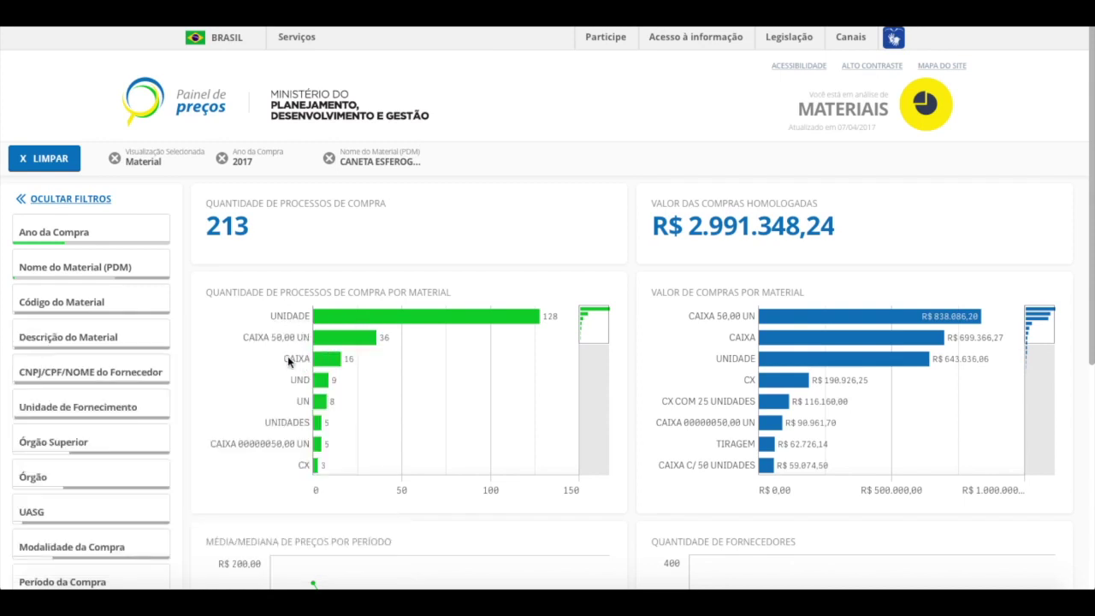
# Search the Descrição do Material filter for "metal" and review the matching ballpoint pen descriptions without selecting any.
pyautogui.click(90, 343)
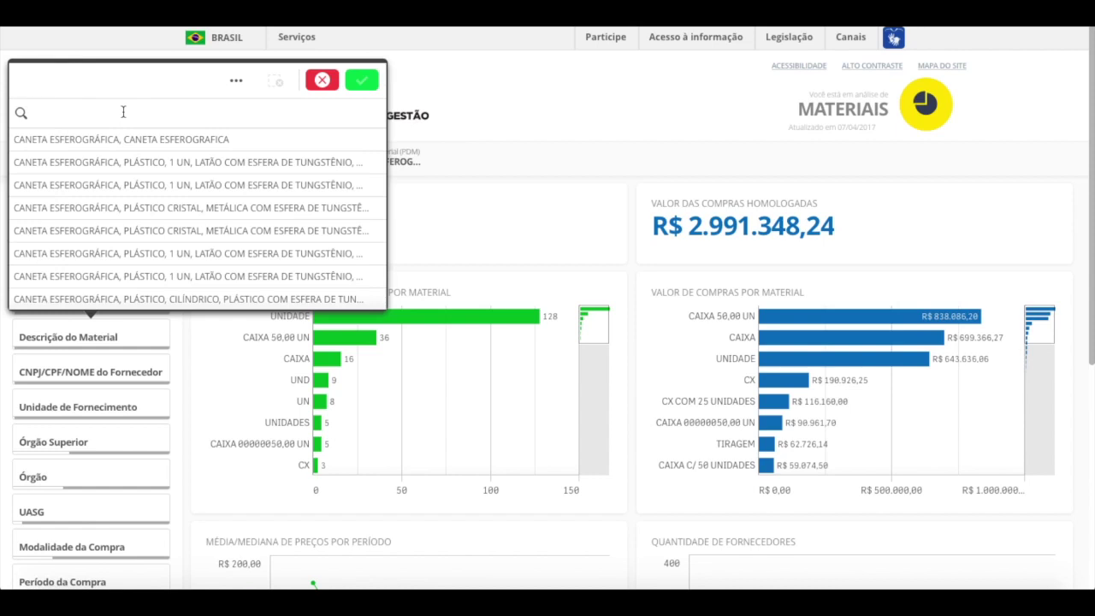
pyautogui.write('metal')
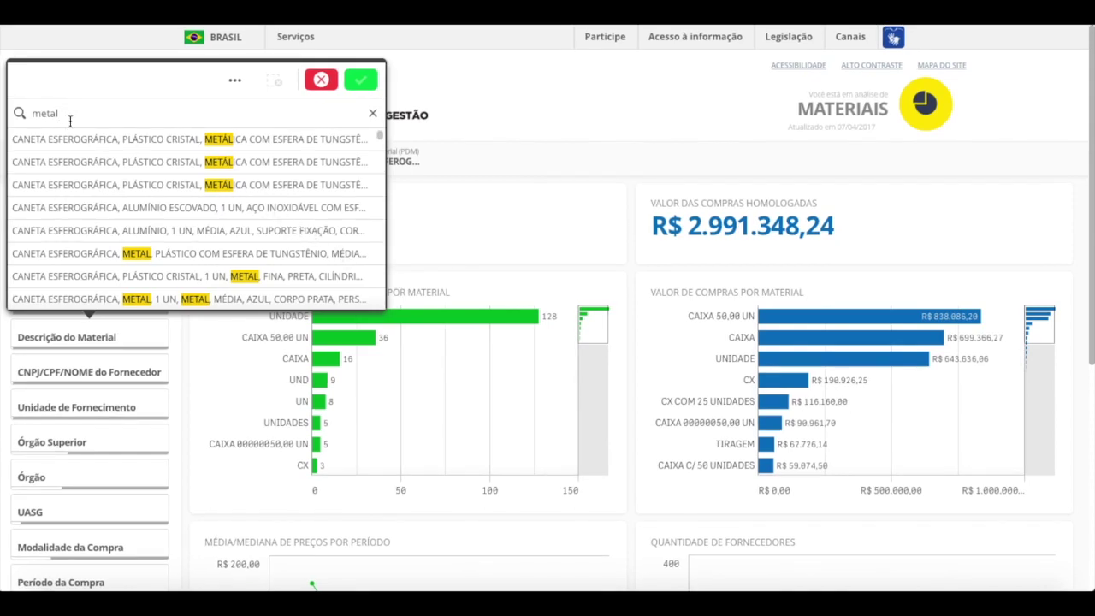
pyautogui.doubleClick(44, 116)
pyautogui.click(75, 115)
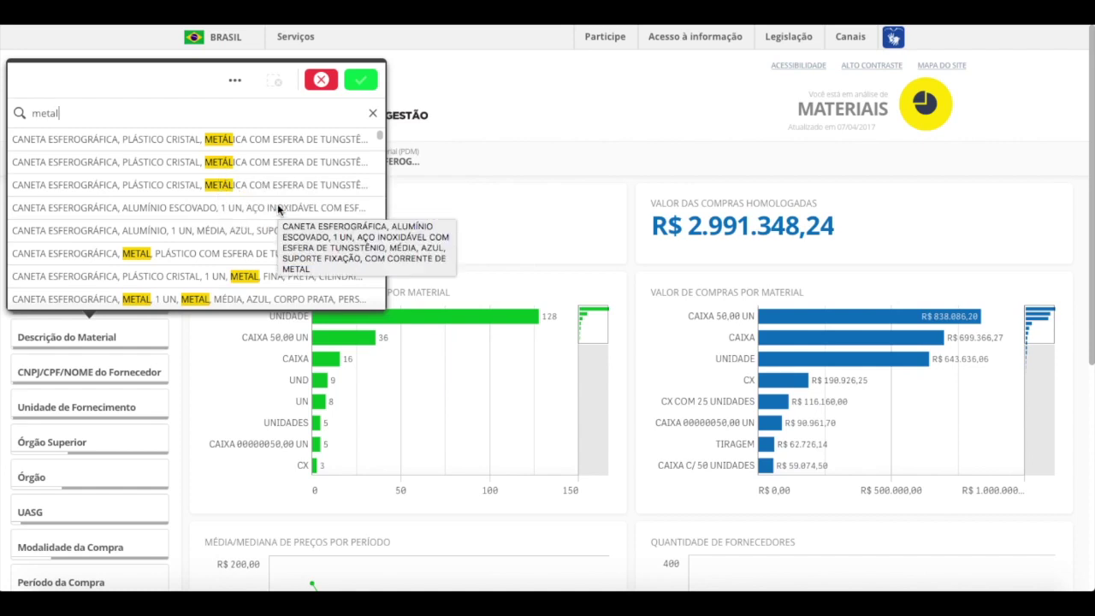
pyautogui.scroll(-1, 257, 209)
pyautogui.scroll(-1, 258, 210)
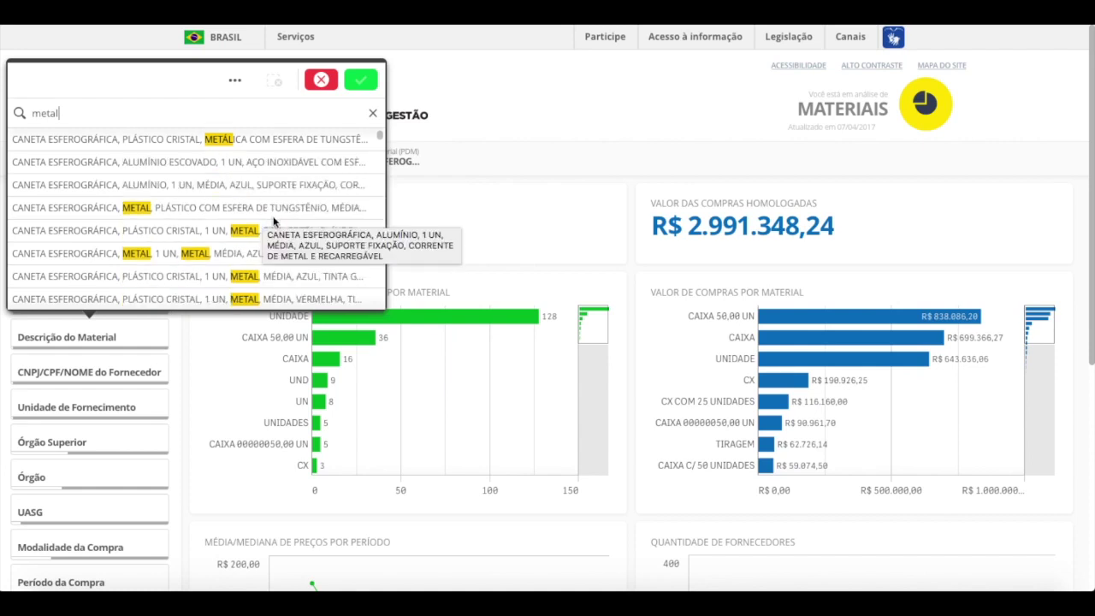
pyautogui.scroll(-4, 212, 272)
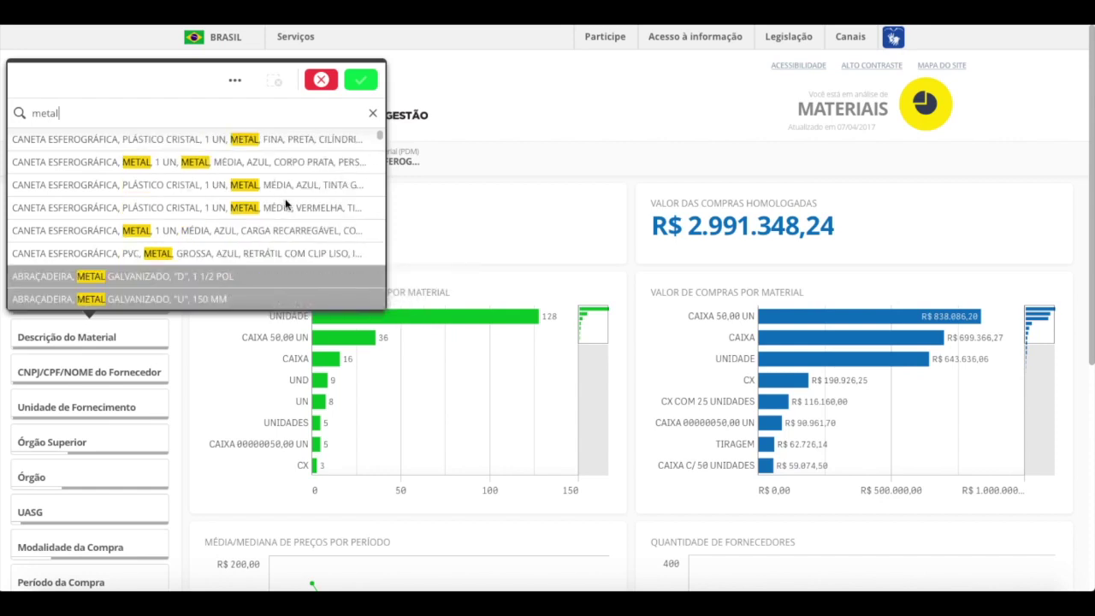
pyautogui.scroll(-1, 292, 210)
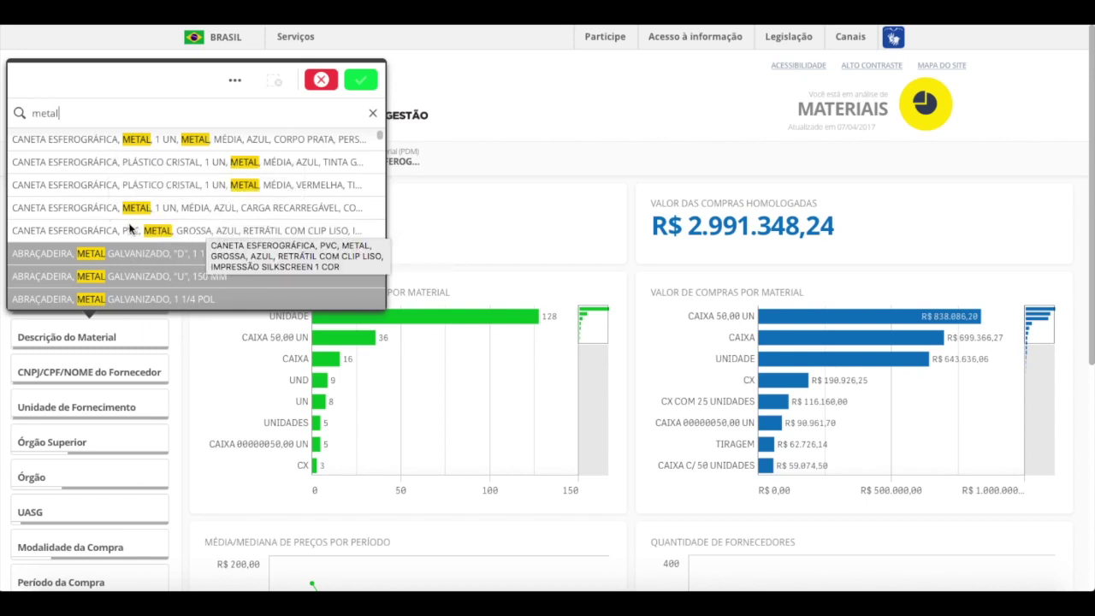
pyautogui.scroll(-1, 183, 283)
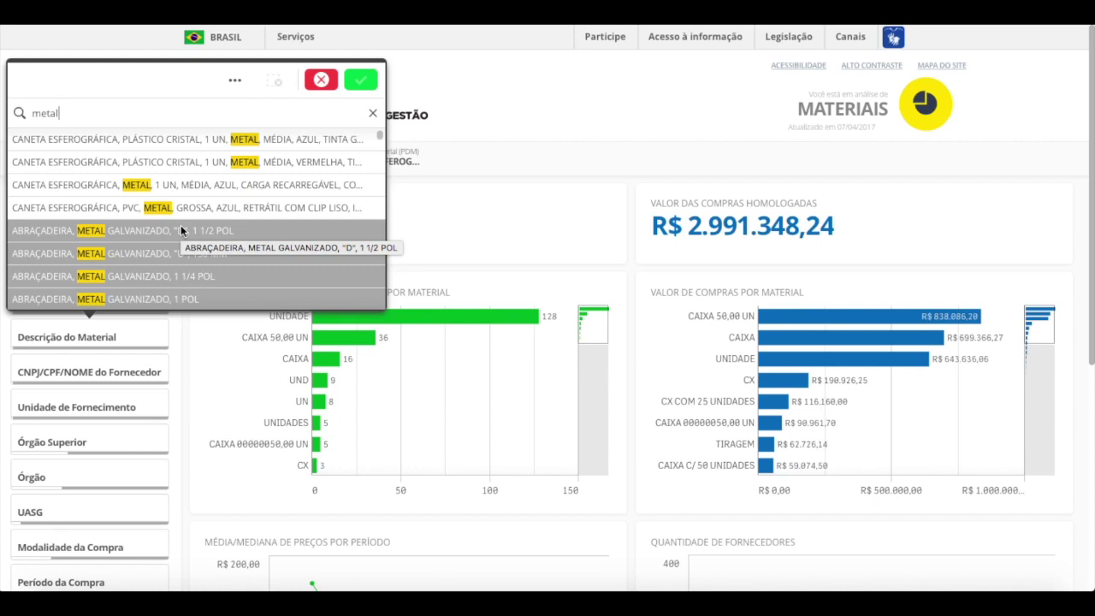
# Add 2016 to the Ano da Compra filter alongside 2017 and apply the selection.
pyautogui.click(106, 229)
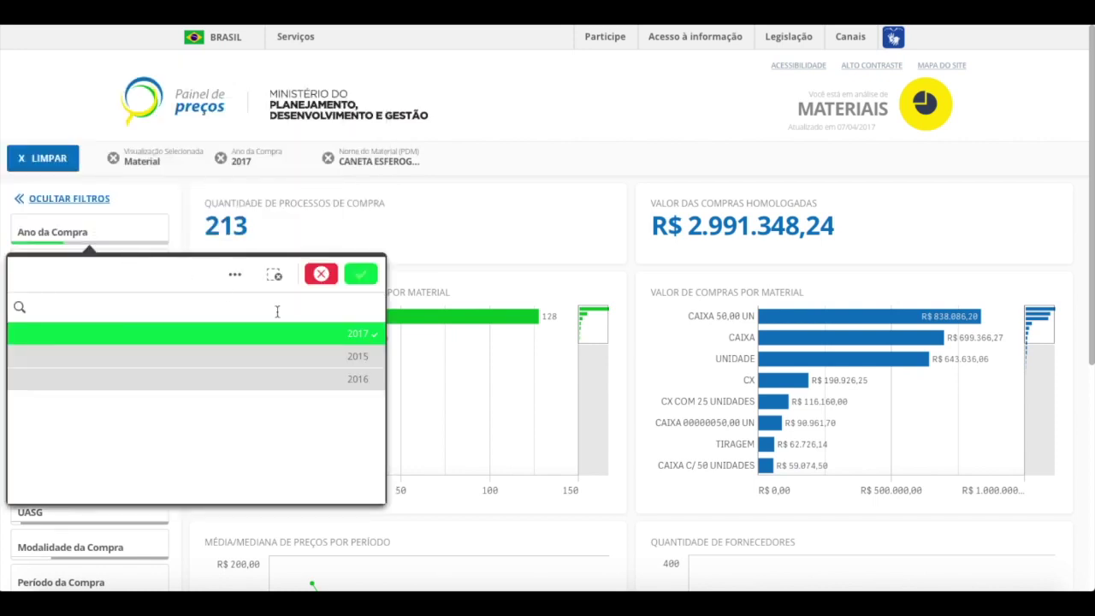
pyautogui.click(325, 378)
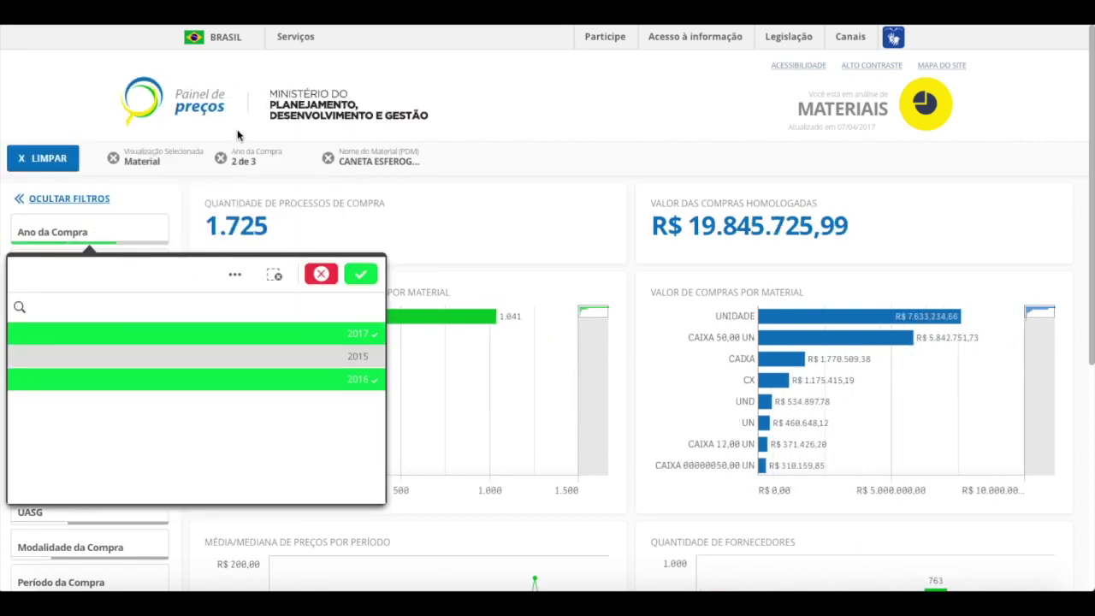
pyautogui.click(360, 273)
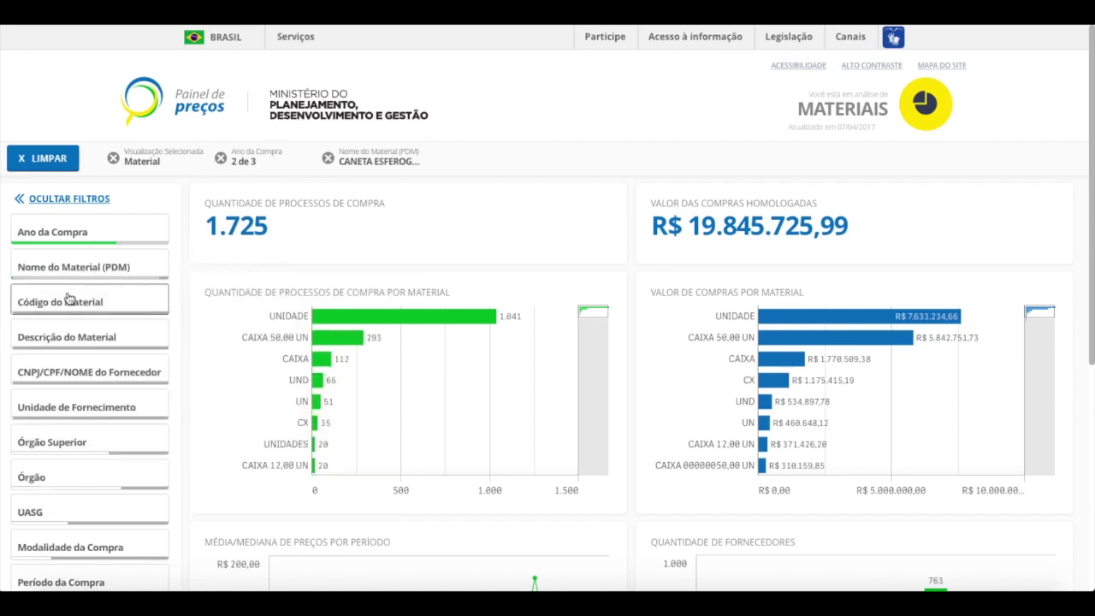
# Search the Descrição do Material filter for "metal" with both years applied, review the matching descriptions and return to the start of the list.
pyautogui.click(75, 337)
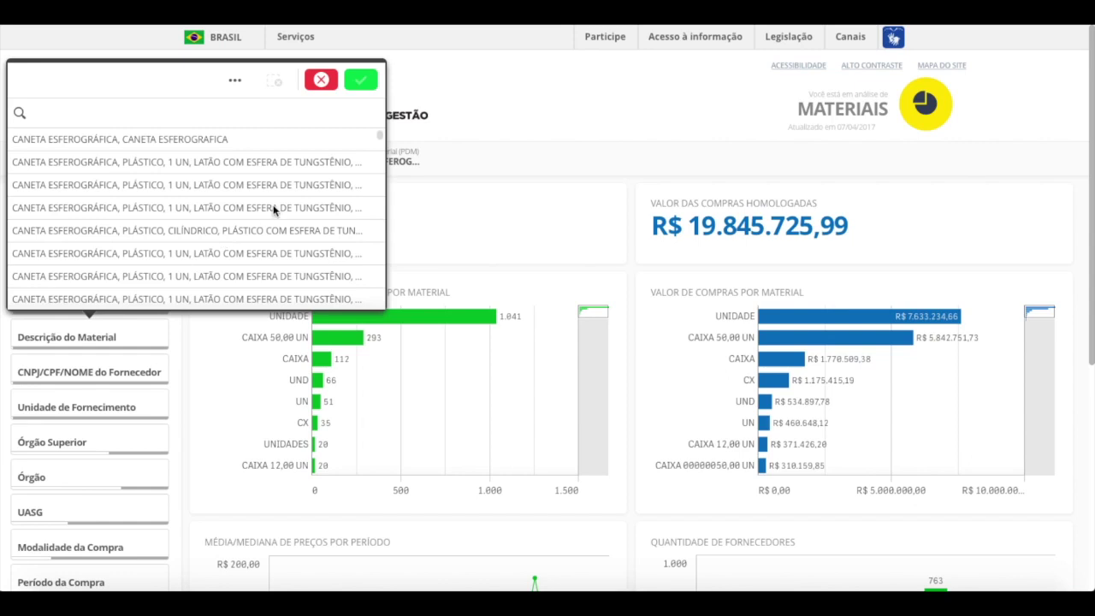
pyautogui.click(81, 117)
pyautogui.write('metal')
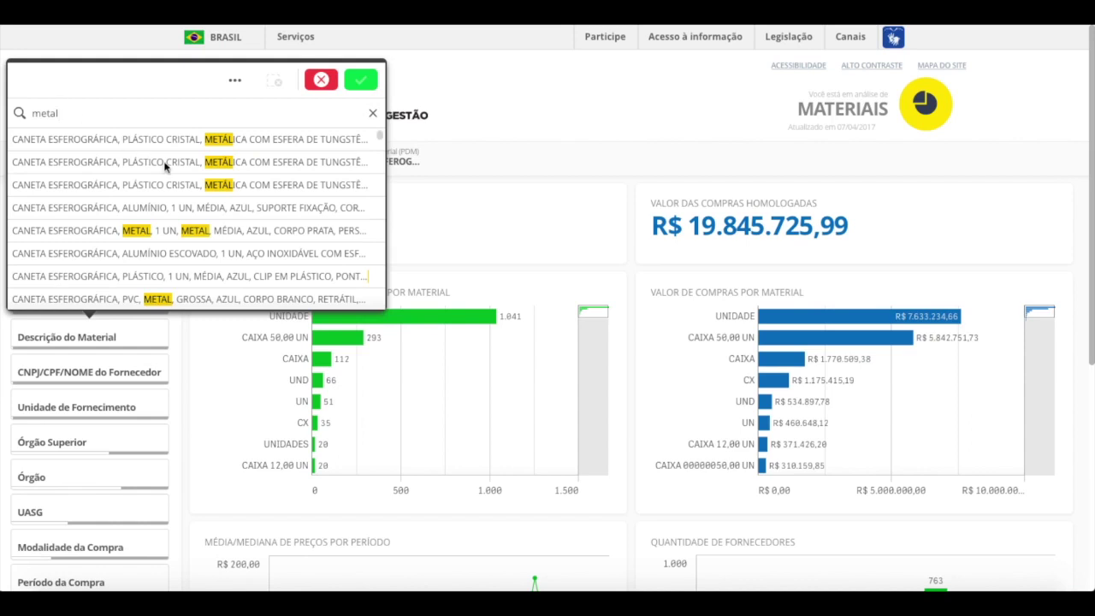
pyautogui.click(380, 136)
pyautogui.scroll(-5, 260, 212)
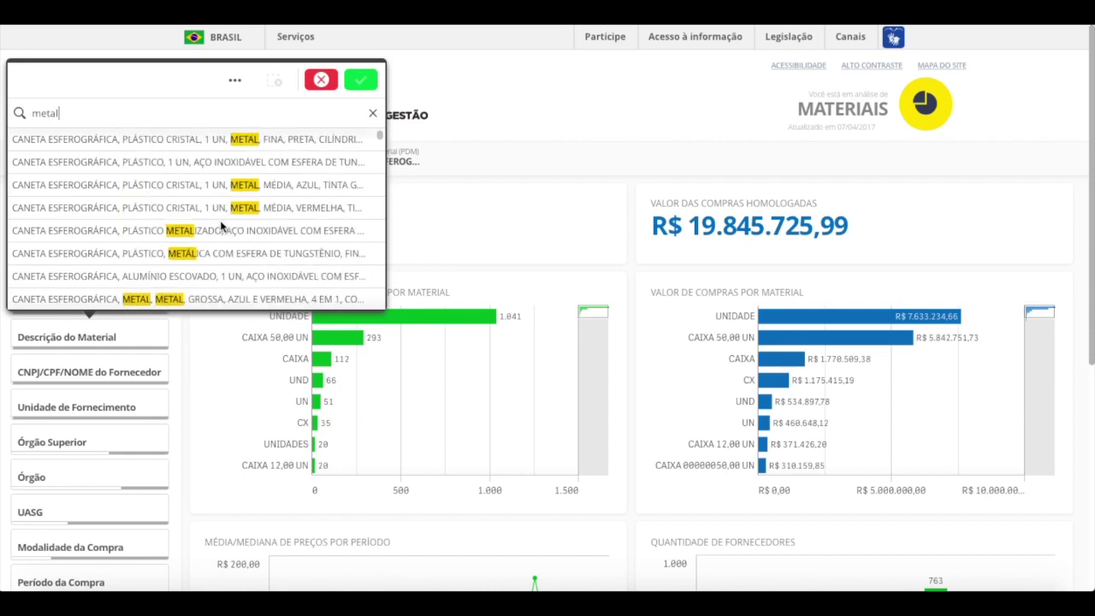
pyautogui.scroll(-2, 222, 230)
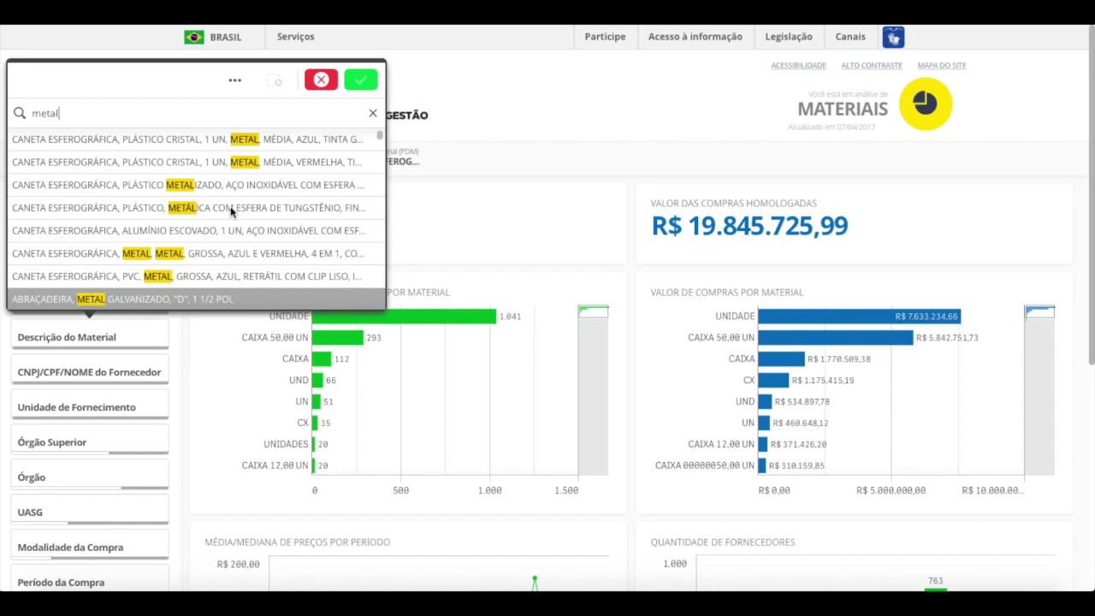
pyautogui.scroll(-5, 242, 209)
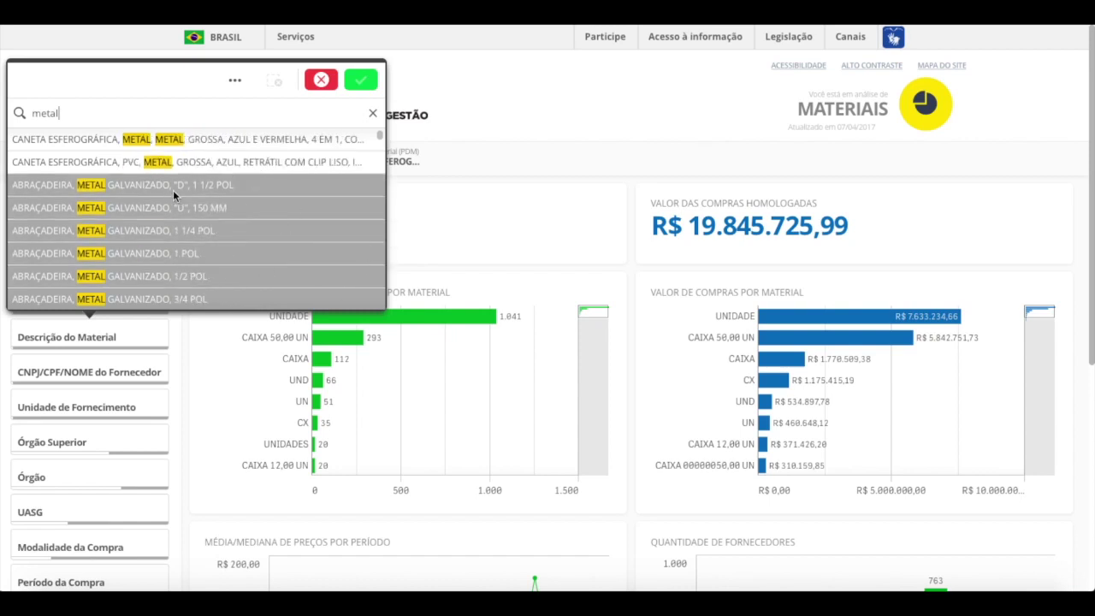
pyautogui.scroll(1, 190, 208)
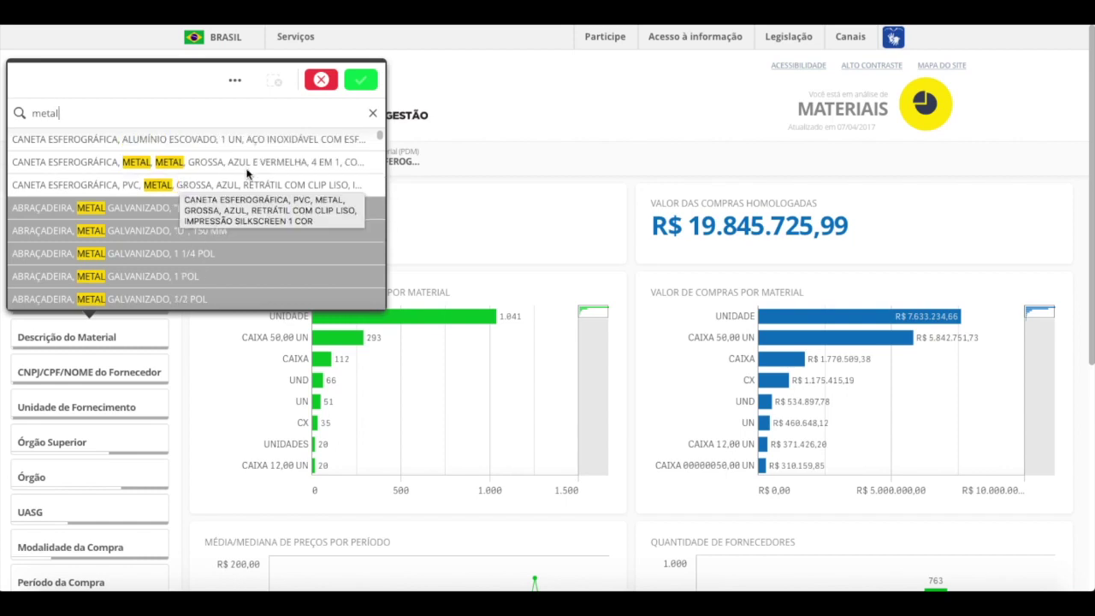
pyautogui.scroll(8, 243, 176)
pyautogui.scroll(3, 235, 186)
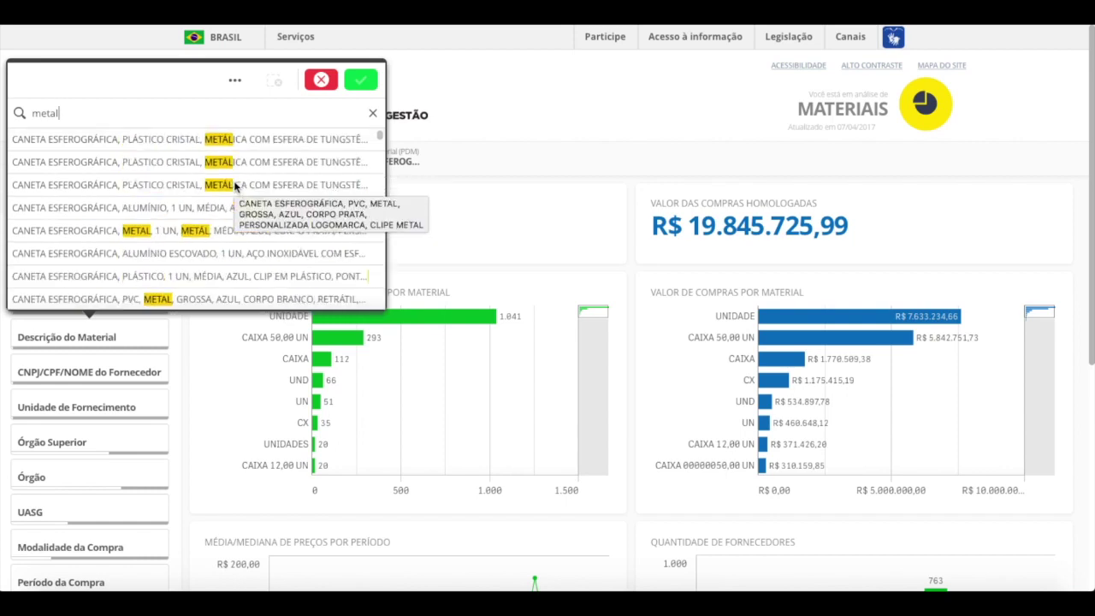
# Try Selecionar todos on the "metal" descriptions, check which items it covers, and clear the selection.
pyautogui.click(235, 82)
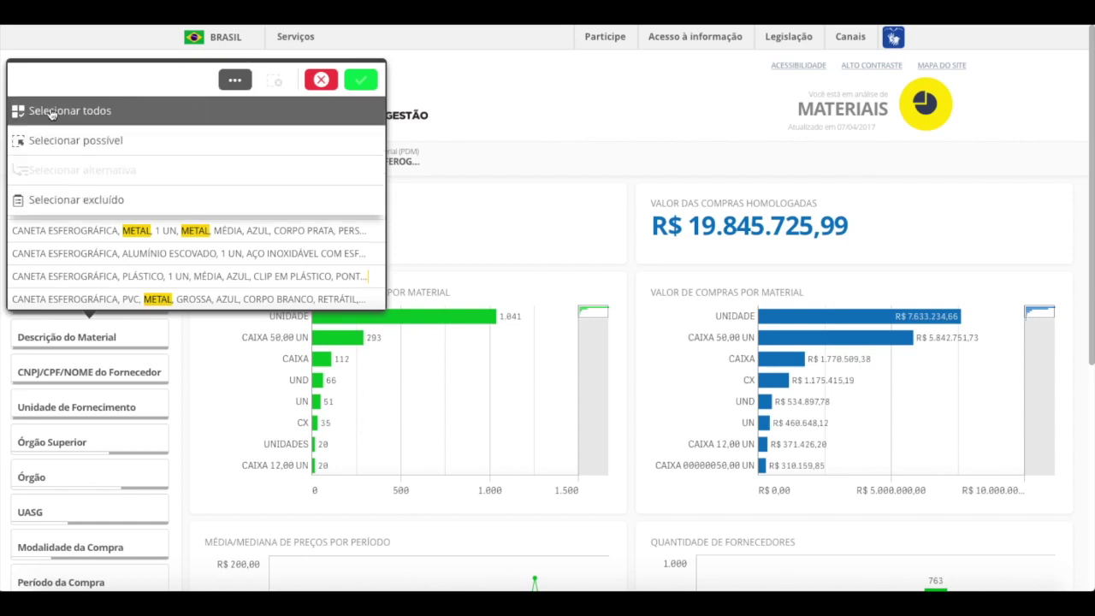
pyautogui.click(99, 114)
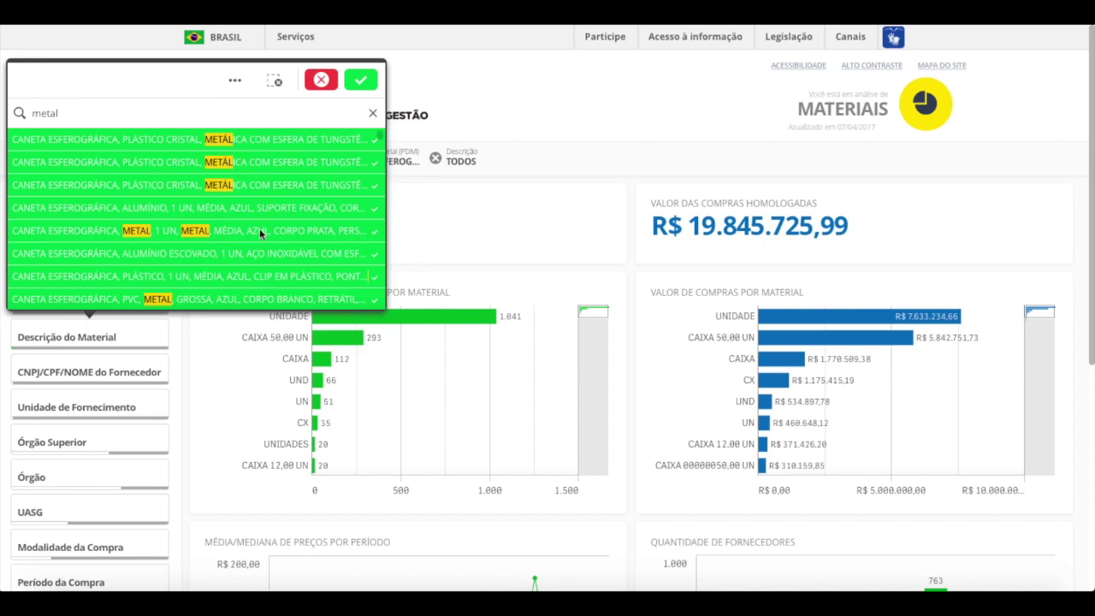
pyautogui.scroll(-1, 266, 234)
pyautogui.scroll(-5, 261, 213)
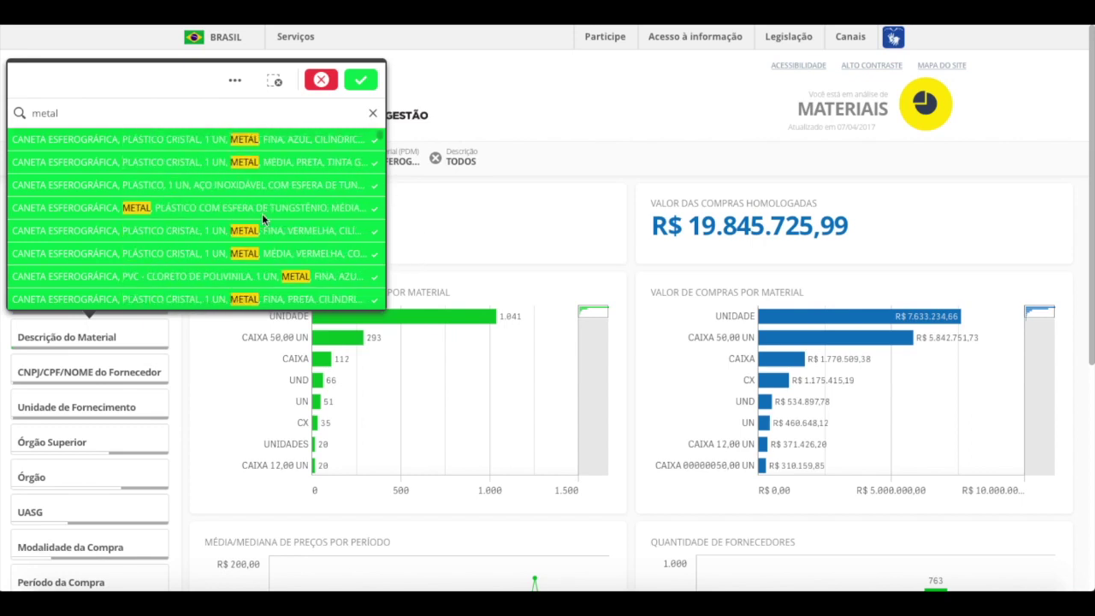
pyautogui.scroll(-3, 257, 216)
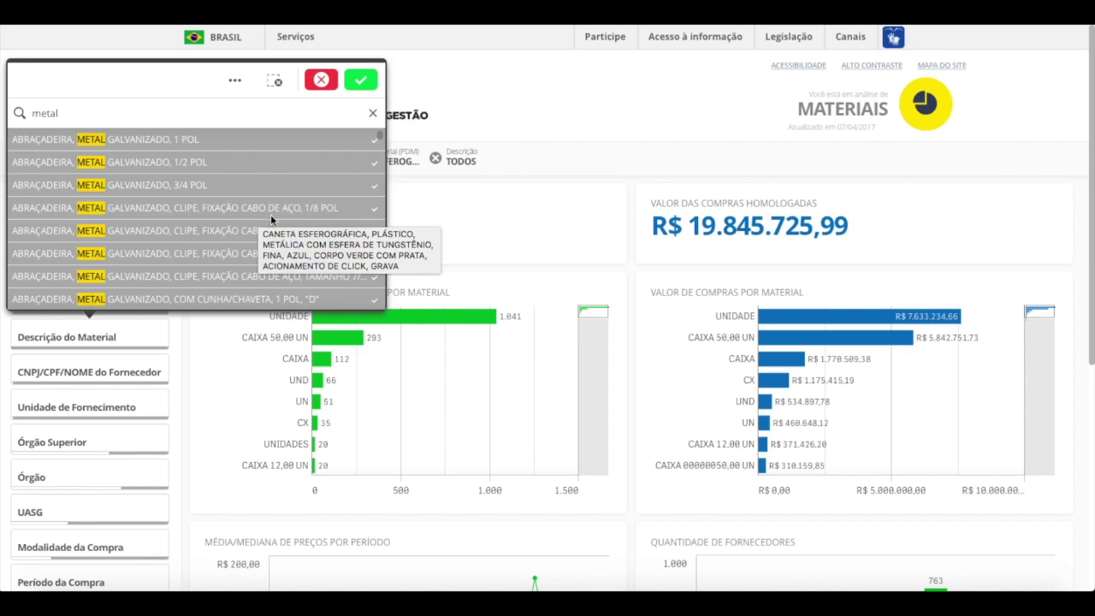
pyautogui.scroll(-2, 267, 219)
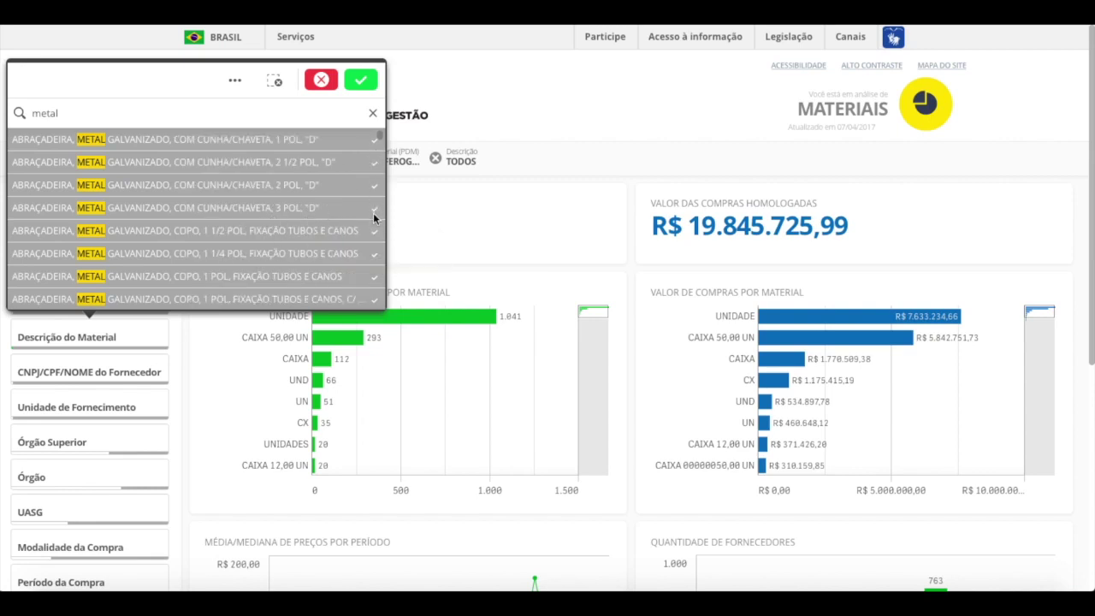
pyautogui.scroll(5, 272, 162)
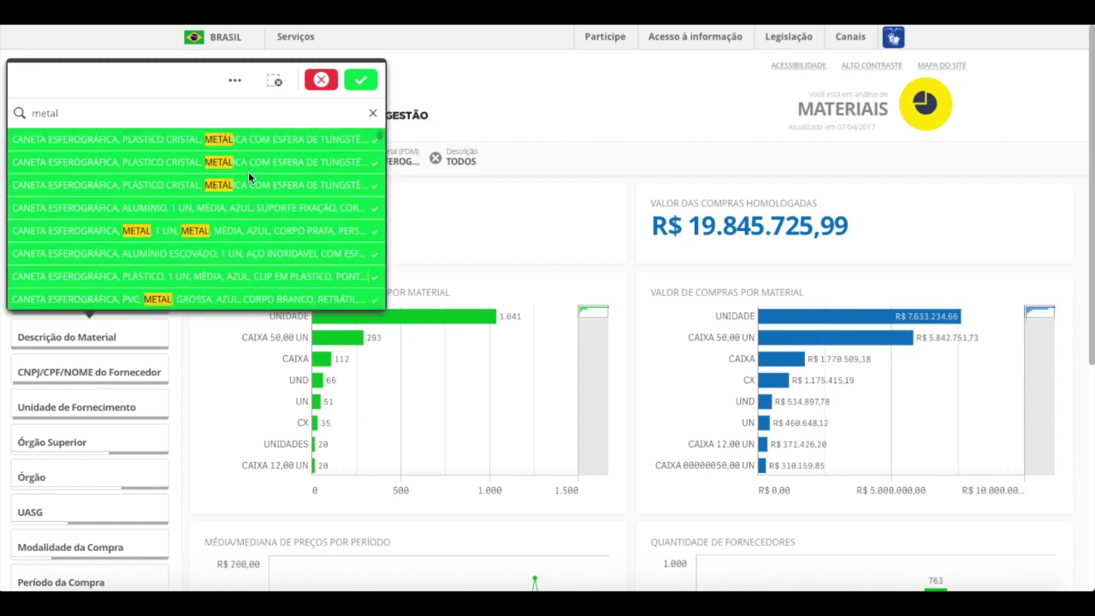
pyautogui.click(236, 82)
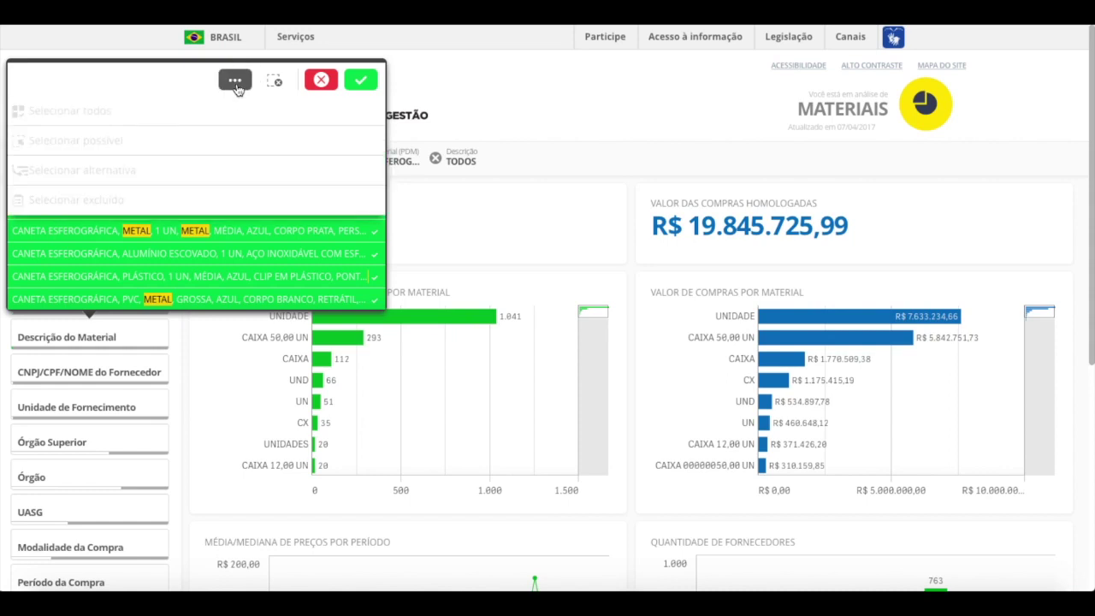
pyautogui.click(276, 87)
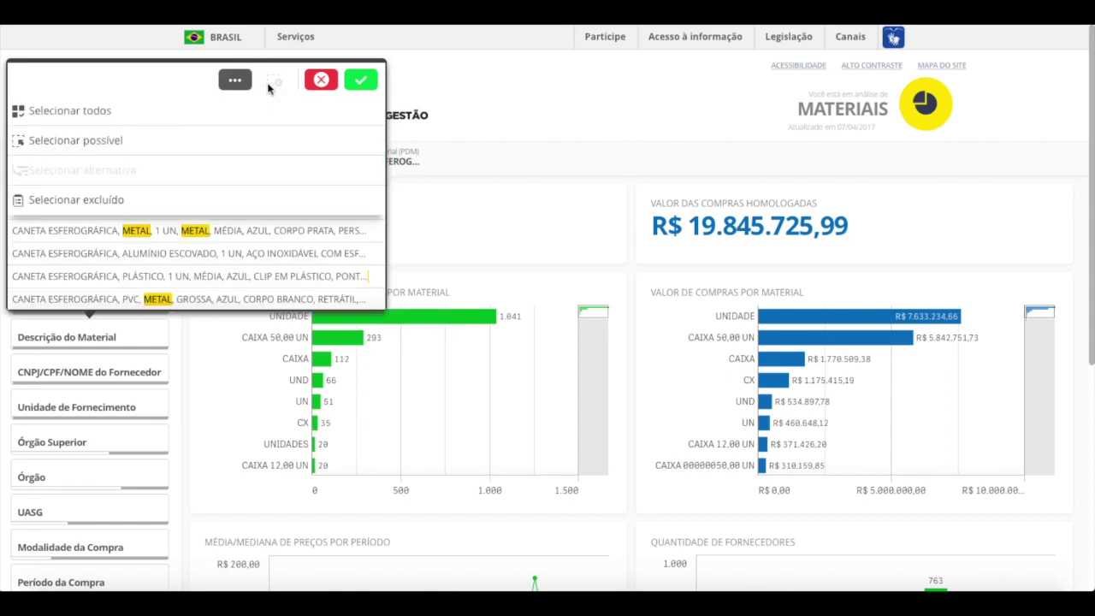
# Try Selecionar possível on the "metal" descriptions, check the list, and clear the selection again.
pyautogui.click(74, 151)
pyautogui.scroll(-10, 324, 223)
pyautogui.scroll(3, 312, 218)
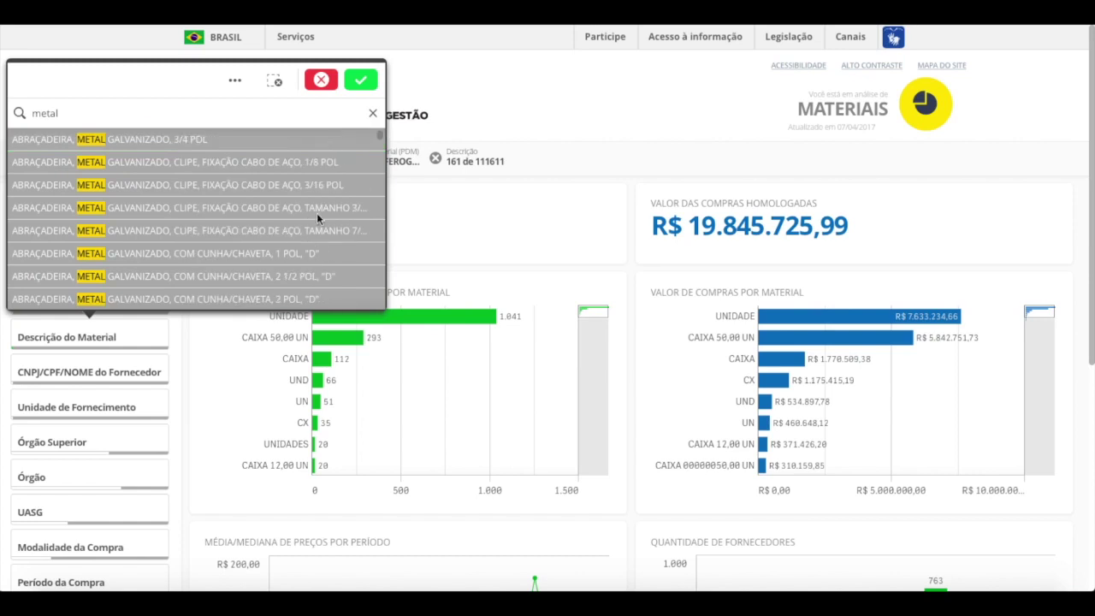
pyautogui.click(239, 79)
pyautogui.click(75, 140)
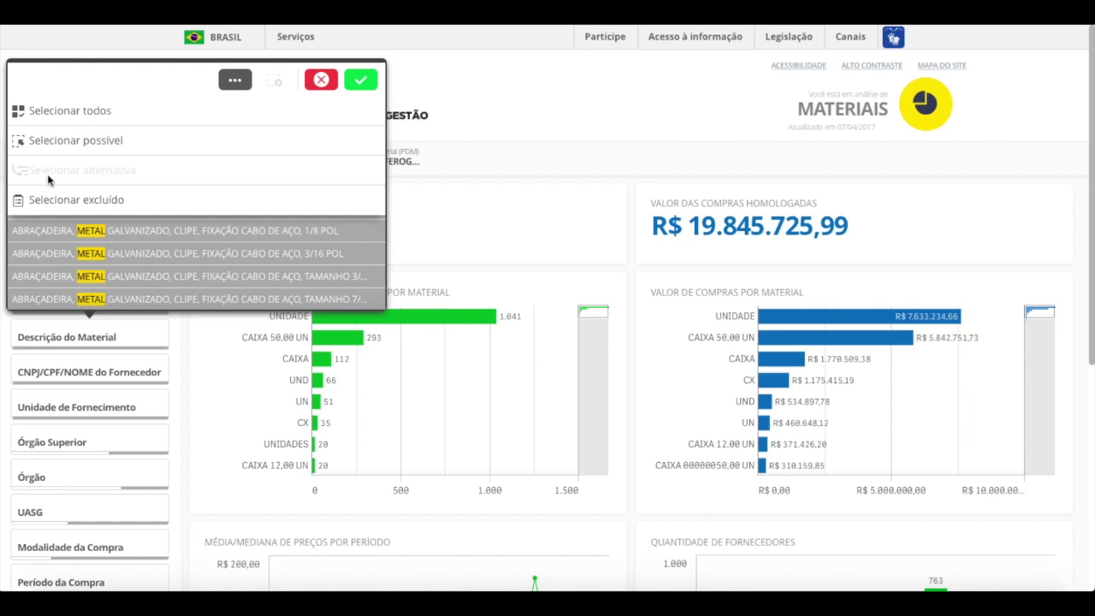
pyautogui.click(246, 89)
pyautogui.scroll(-10, 226, 209)
pyautogui.scroll(1, 226, 209)
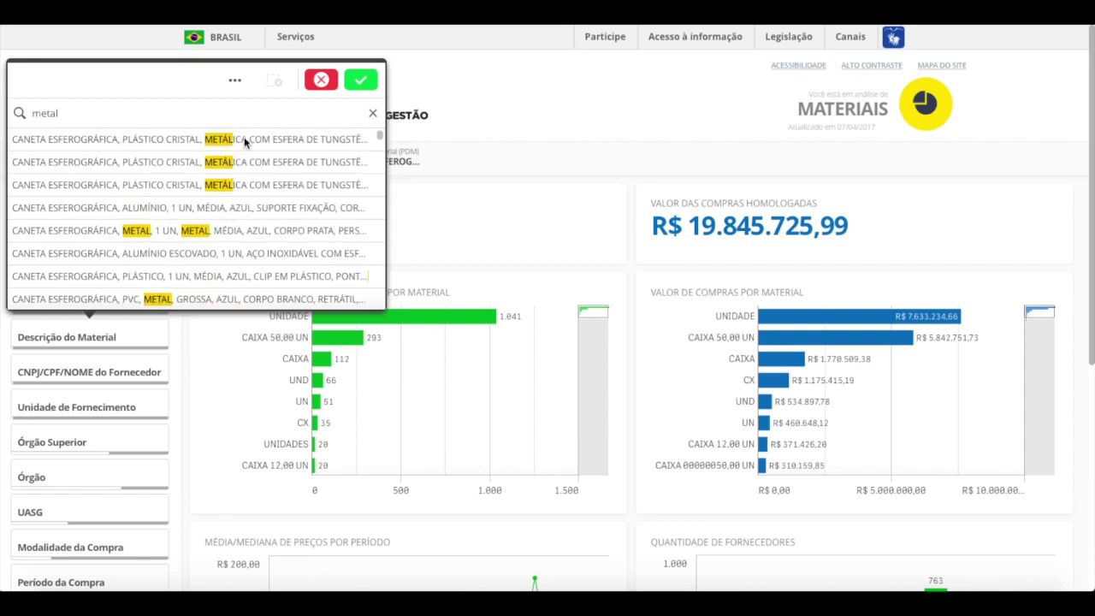
# Refine the description search to "metalica" and select the six available CANETA ESFEROGRÁFICA descriptions one by one.
pyautogui.click(75, 116)
pyautogui.write('ica')
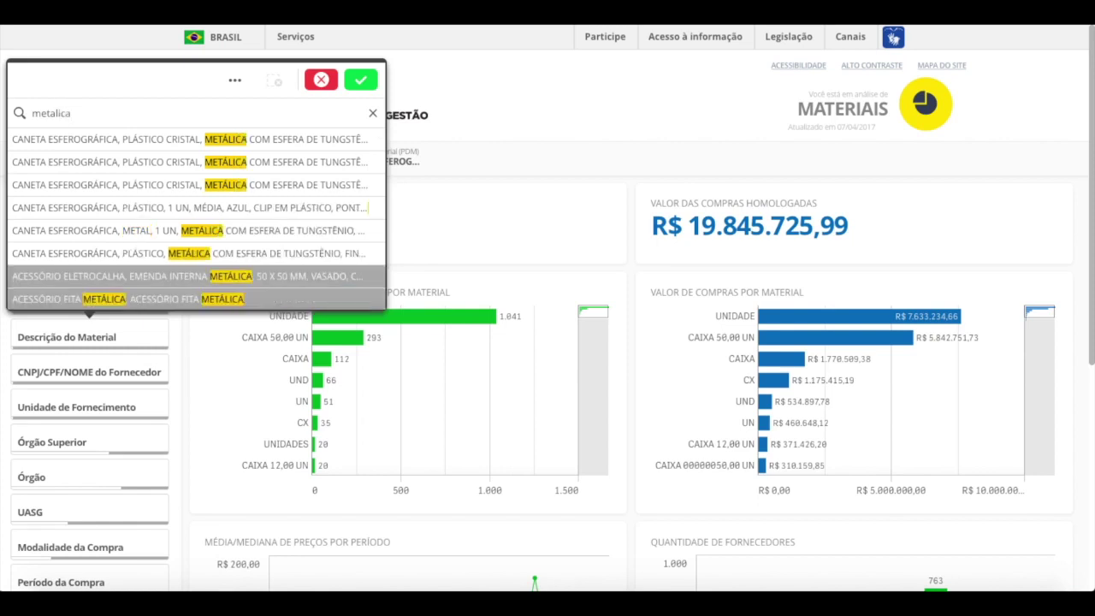
pyautogui.click(275, 138)
pyautogui.click(266, 163)
pyautogui.click(264, 183)
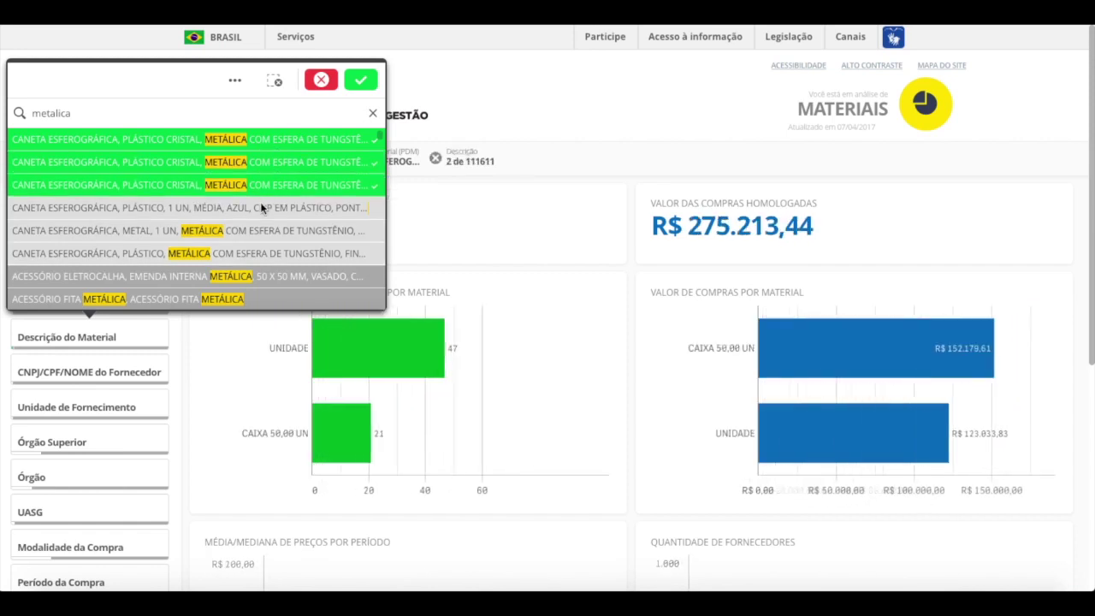
pyautogui.click(260, 205)
pyautogui.click(254, 233)
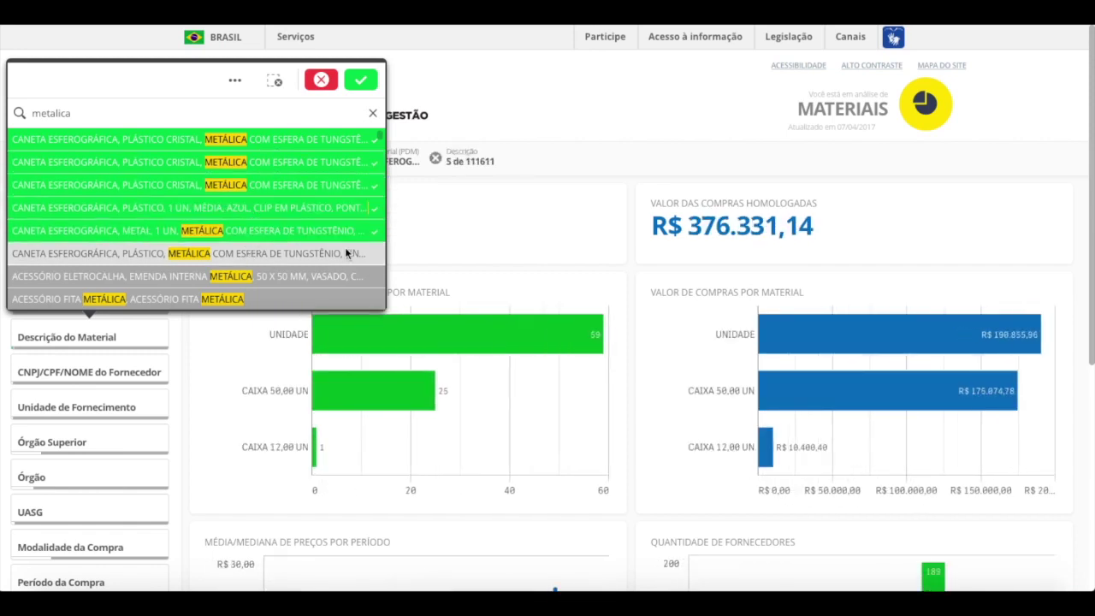
pyautogui.click(246, 253)
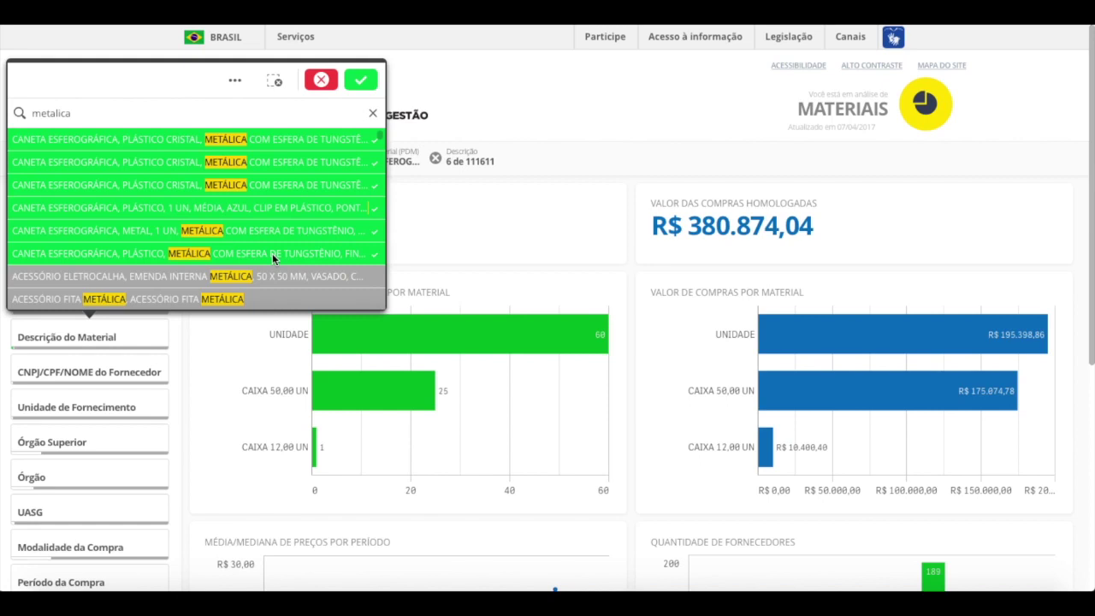
# Deselect and reselect the CANETA ESFEROGRÁFICA, PLÁSTICO, METÁLICA description, and check the remaining matches in the list.
pyautogui.click(272, 253)
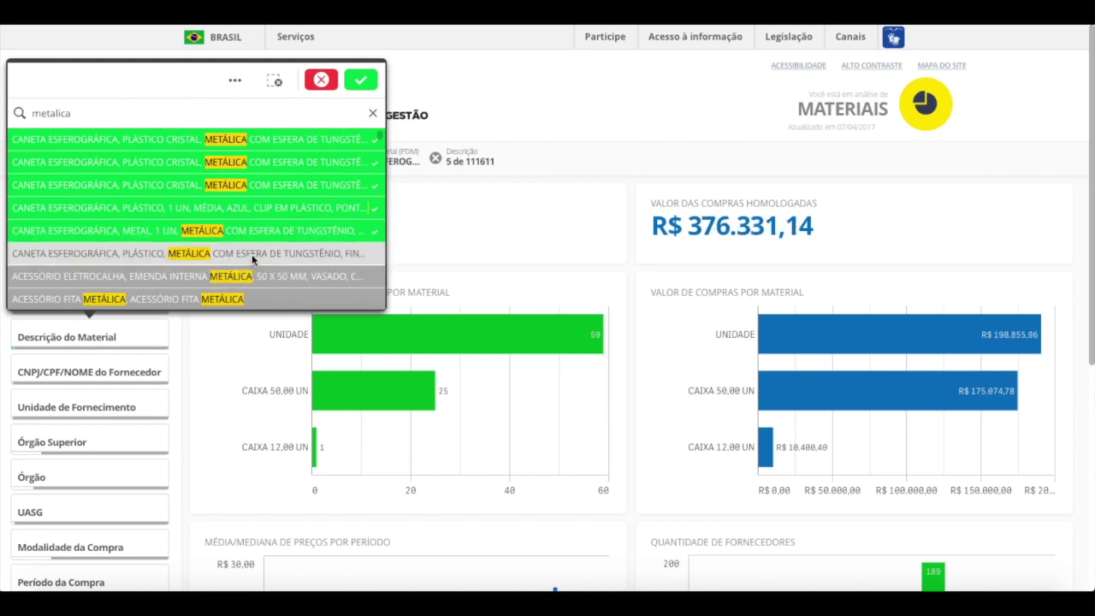
pyautogui.click(252, 254)
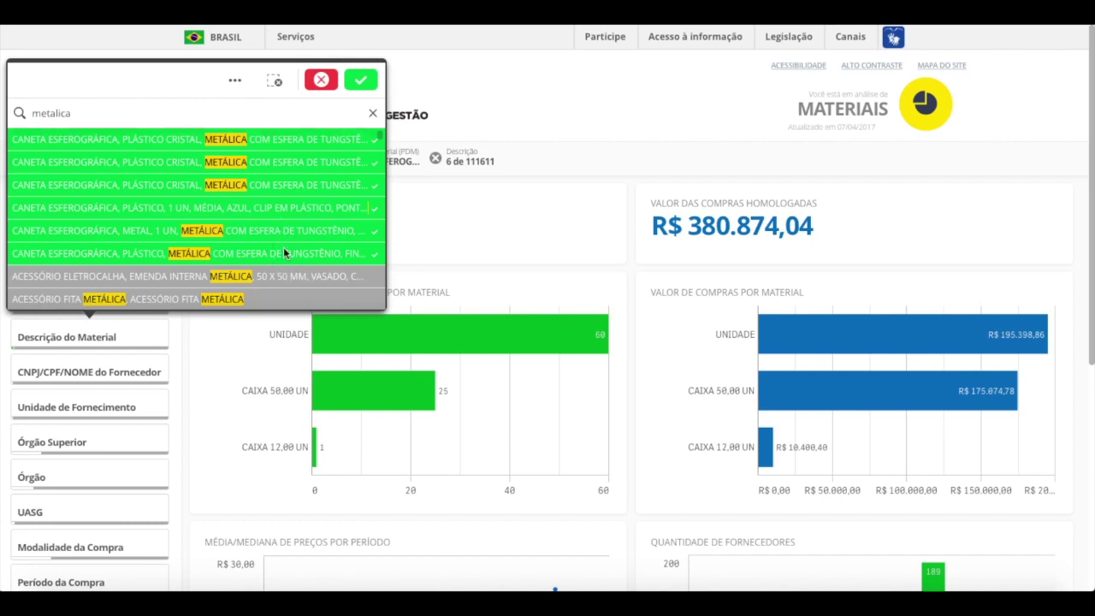
pyautogui.scroll(-3, 280, 244)
pyautogui.scroll(3, 258, 233)
pyautogui.scroll(1, 258, 234)
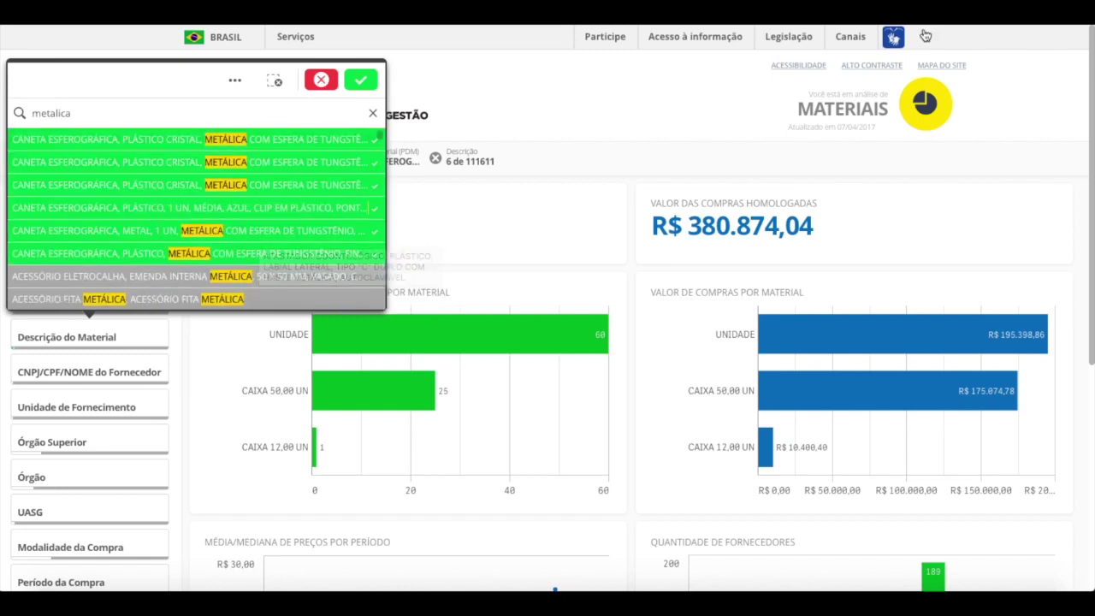
# Try Selecionar alternativa on the selected descriptions, and clear the "metalica" search to check which descriptions it covers.
pyautogui.click(235, 80)
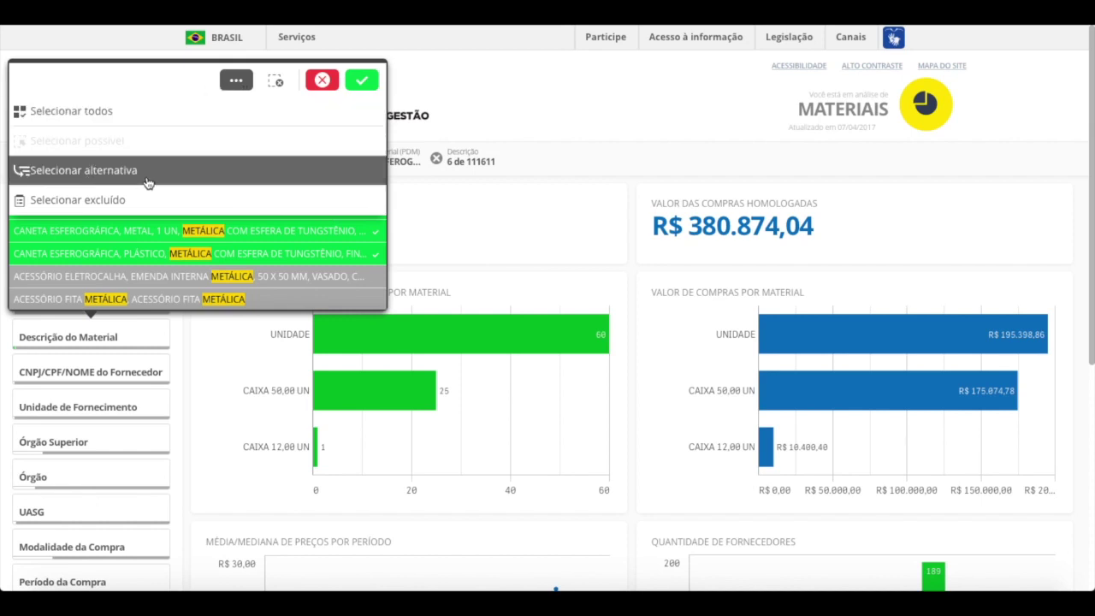
pyautogui.click(117, 175)
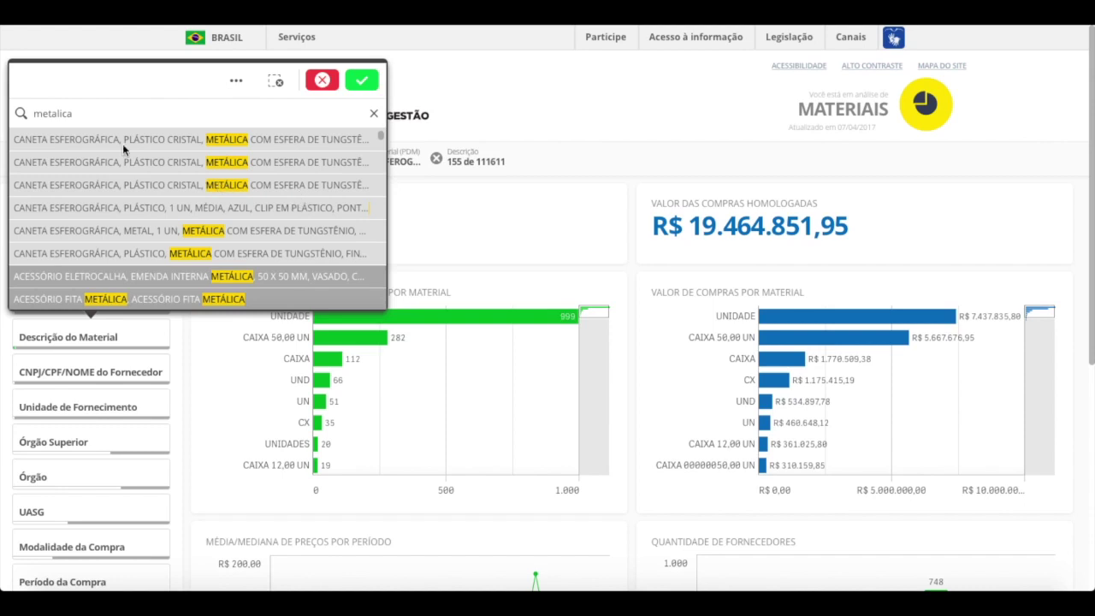
pyautogui.scroll(-1, 129, 154)
pyautogui.scroll(1, 131, 160)
pyautogui.moveTo(142, 114); pyautogui.dragTo(36, 92)
pyautogui.press('BackSpace')
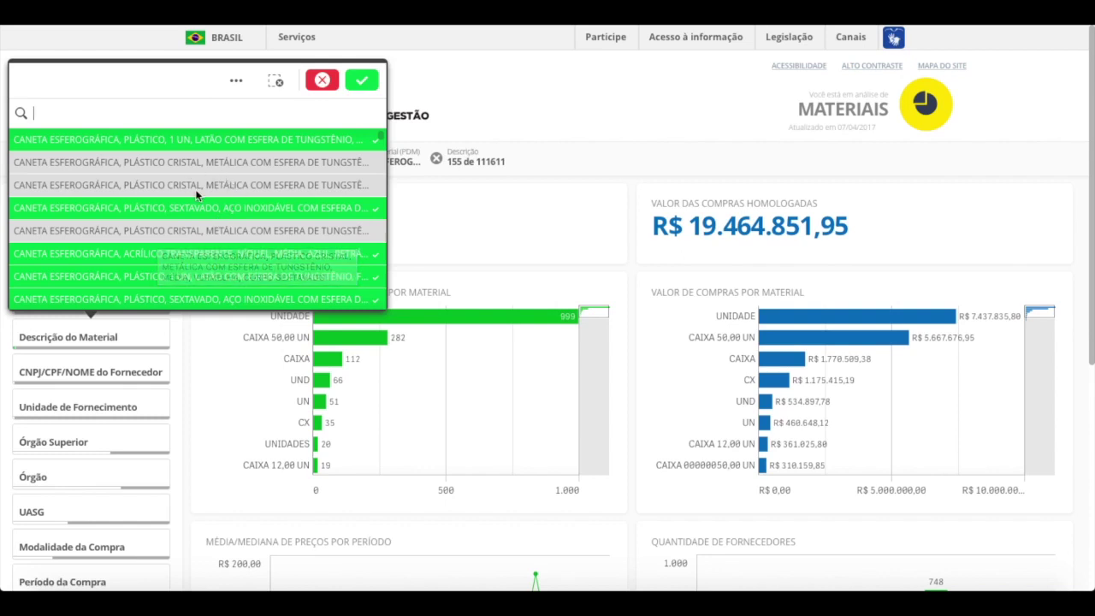
pyautogui.scroll(1, 246, 183)
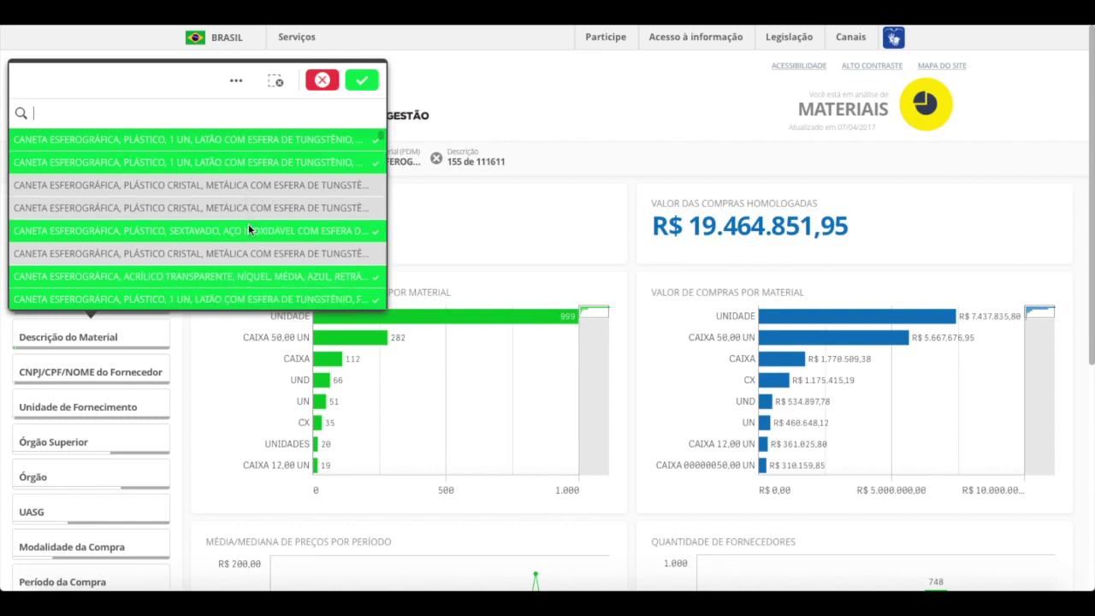
pyautogui.scroll(1, 182, 242)
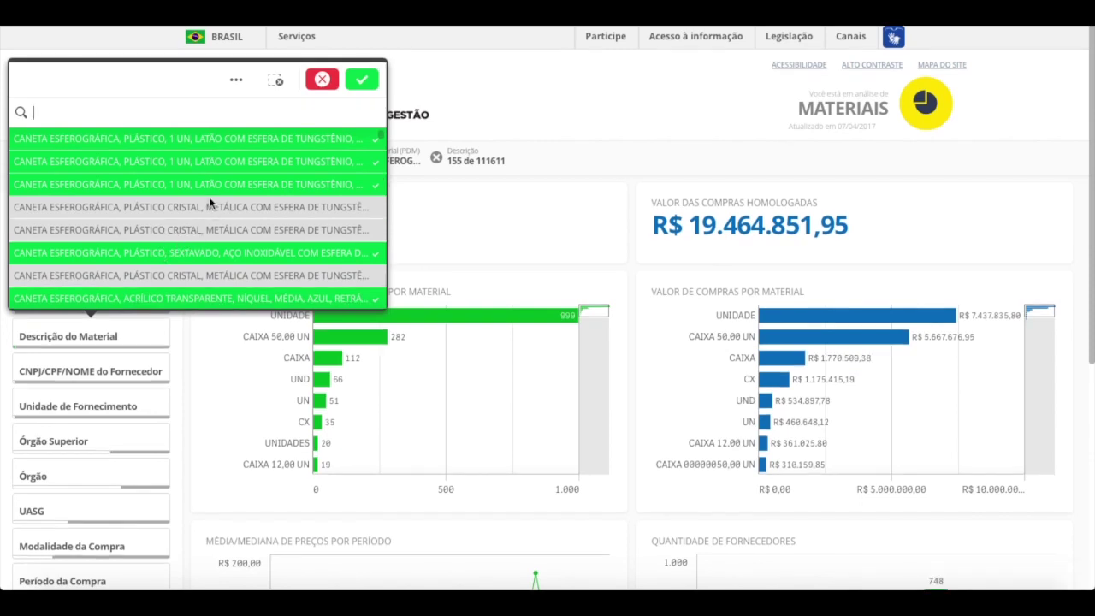
# Clear the whole description selection and close the Descrição do Material filter.
pyautogui.click(238, 80)
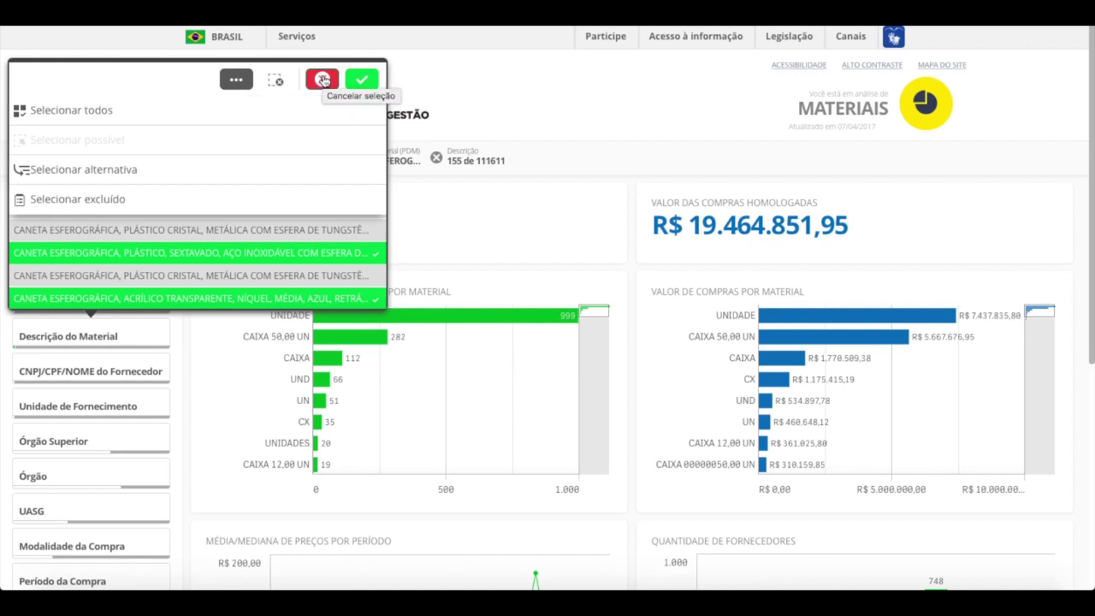
pyautogui.click(275, 83)
pyautogui.click(238, 81)
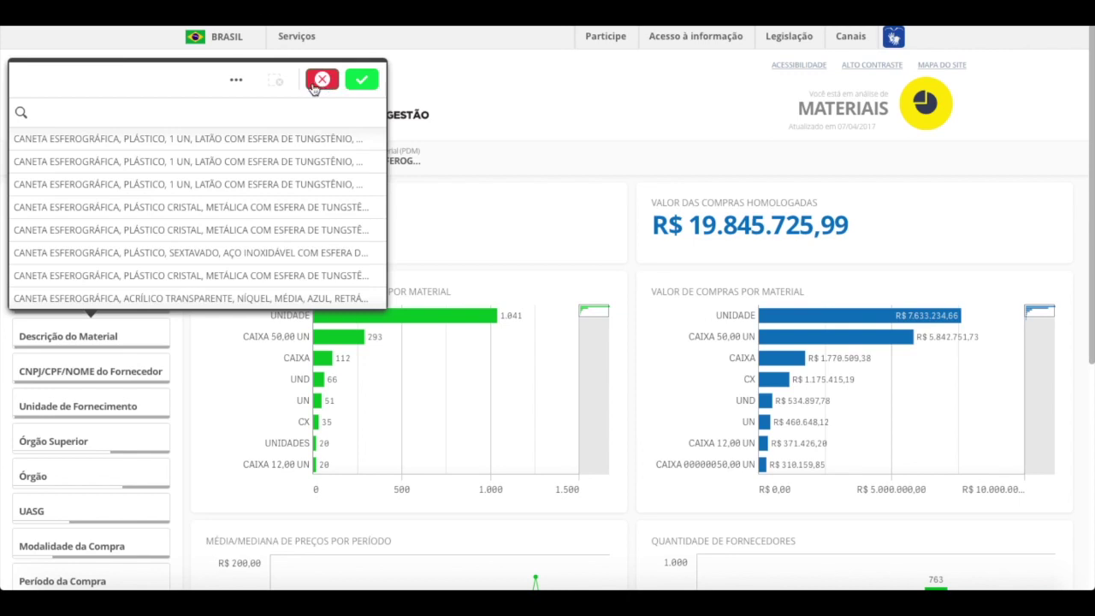
pyautogui.click(359, 84)
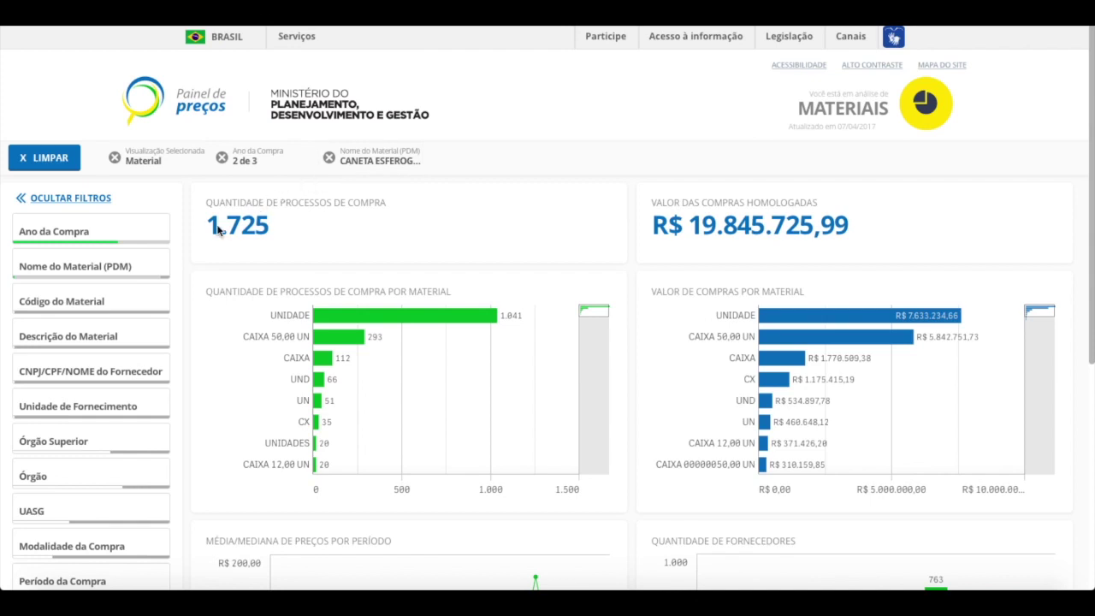
# Look through the supplier names and CNPJ numbers in the CNPJ/CPF/NOME do Fornecedor filter, and close it without selecting any.
pyautogui.moveTo(198, 264)
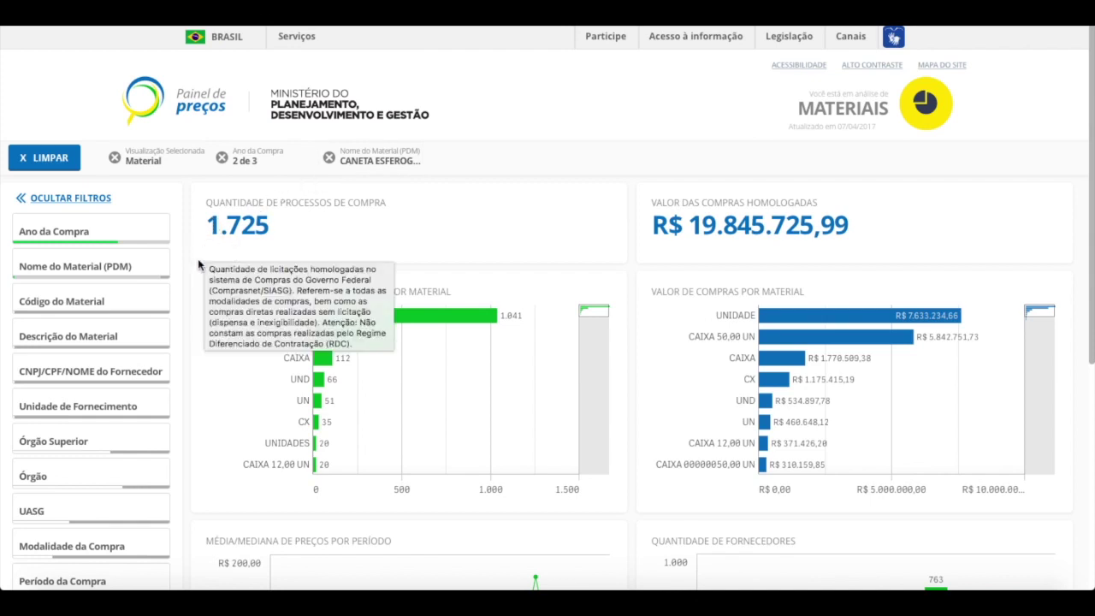
pyautogui.click(99, 375)
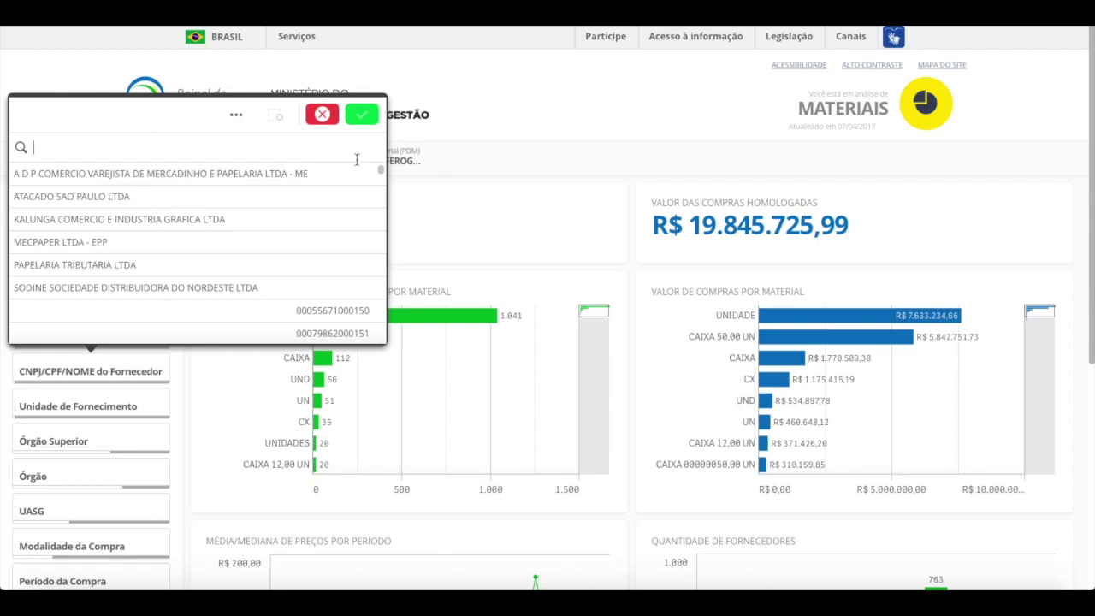
pyautogui.scroll(-1, 209, 261)
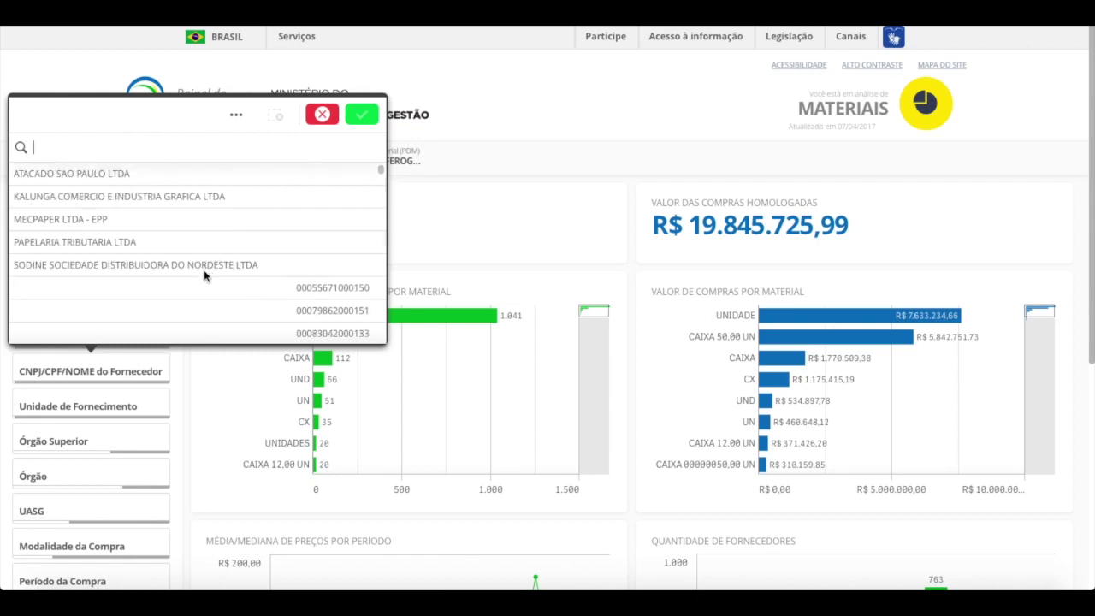
pyautogui.scroll(-5, 204, 274)
pyautogui.scroll(-10, 203, 273)
pyautogui.scroll(15, 204, 271)
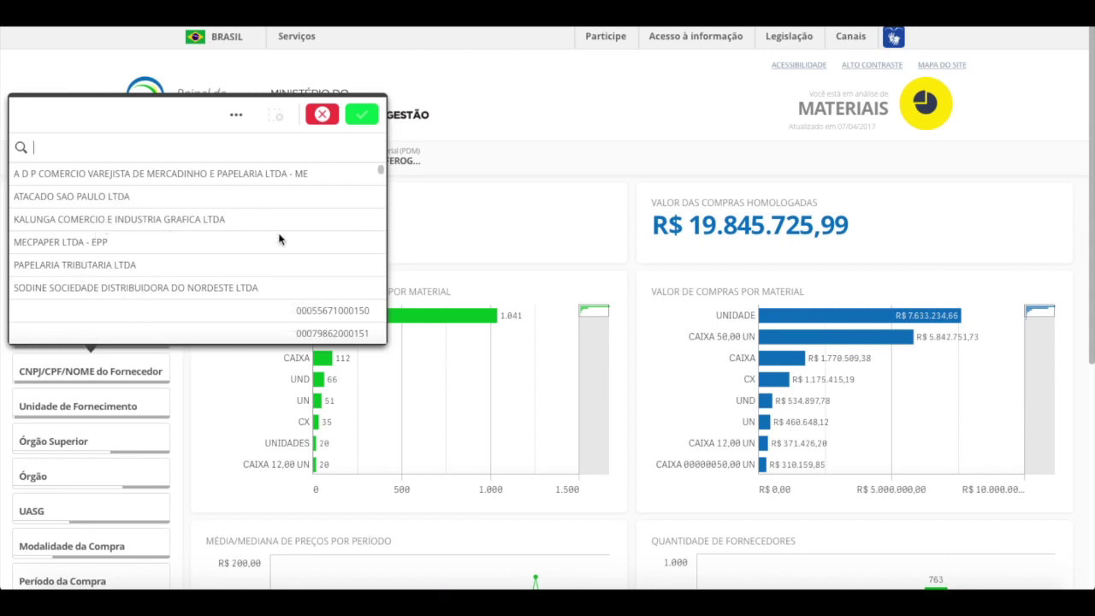
pyautogui.scroll(-3, 239, 274)
pyautogui.scroll(3, 214, 275)
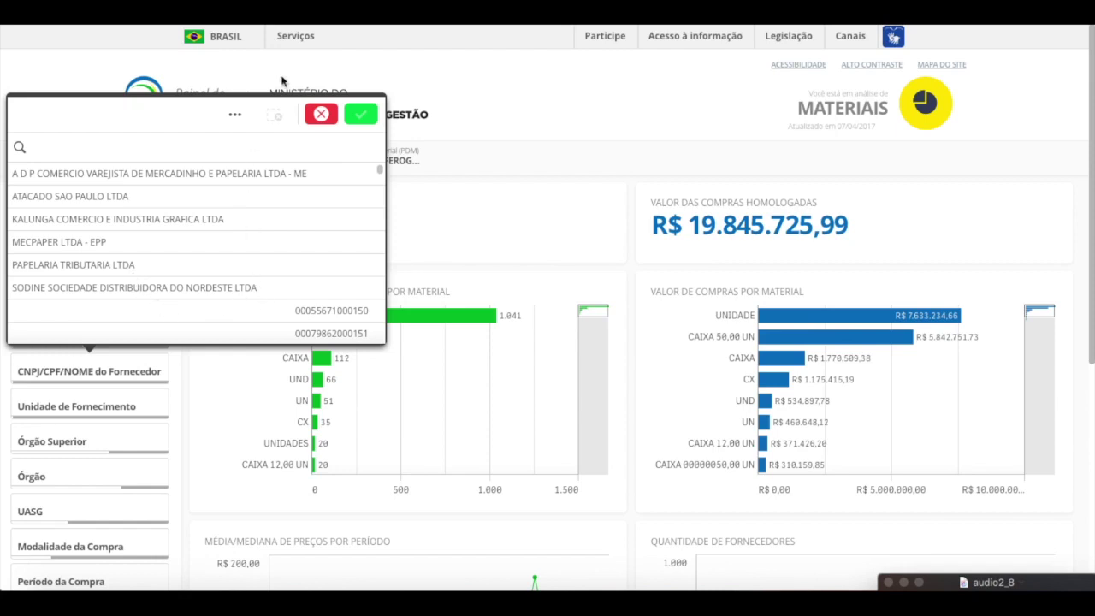
pyautogui.click(133, 148)
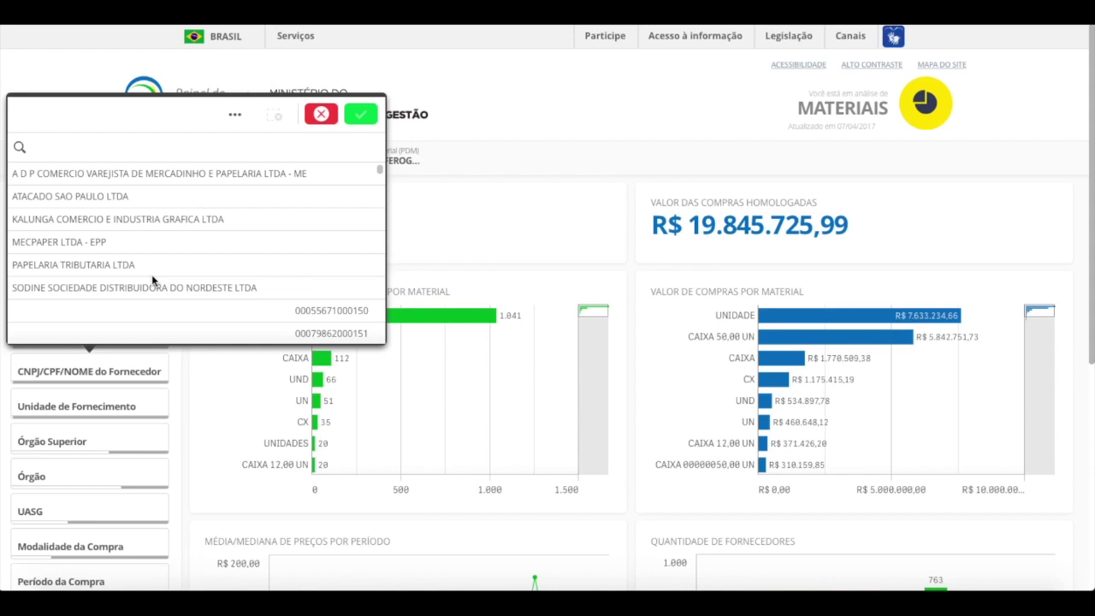
pyautogui.click(328, 120)
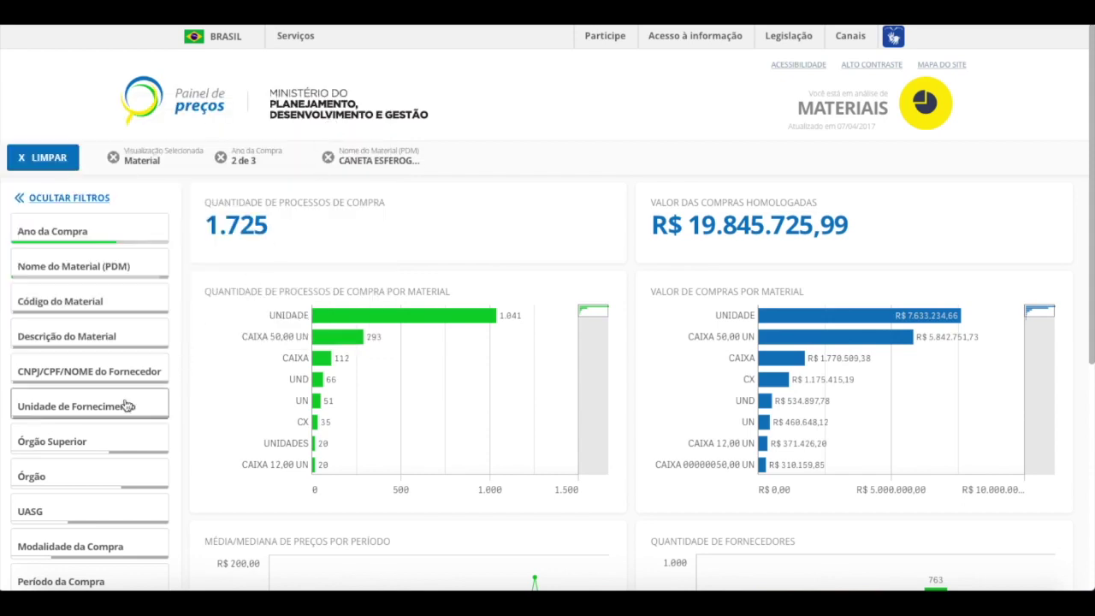
# Open the Unidade de Fornecimento filter to list the supply units.
pyautogui.scroll(-1, 185, 404)
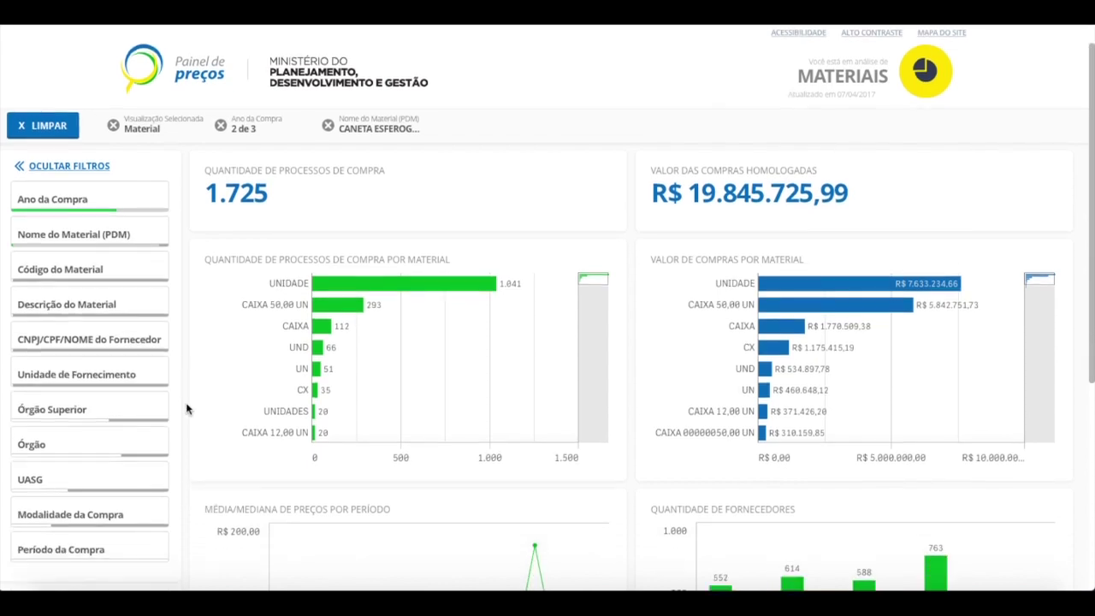
pyautogui.scroll(-1, 186, 402)
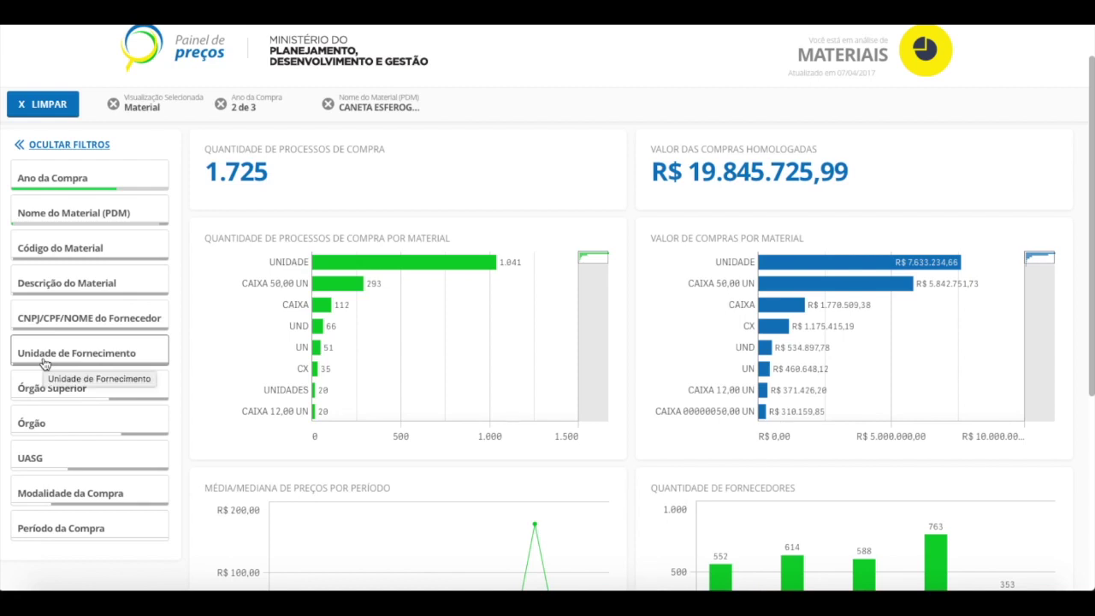
pyautogui.click(44, 363)
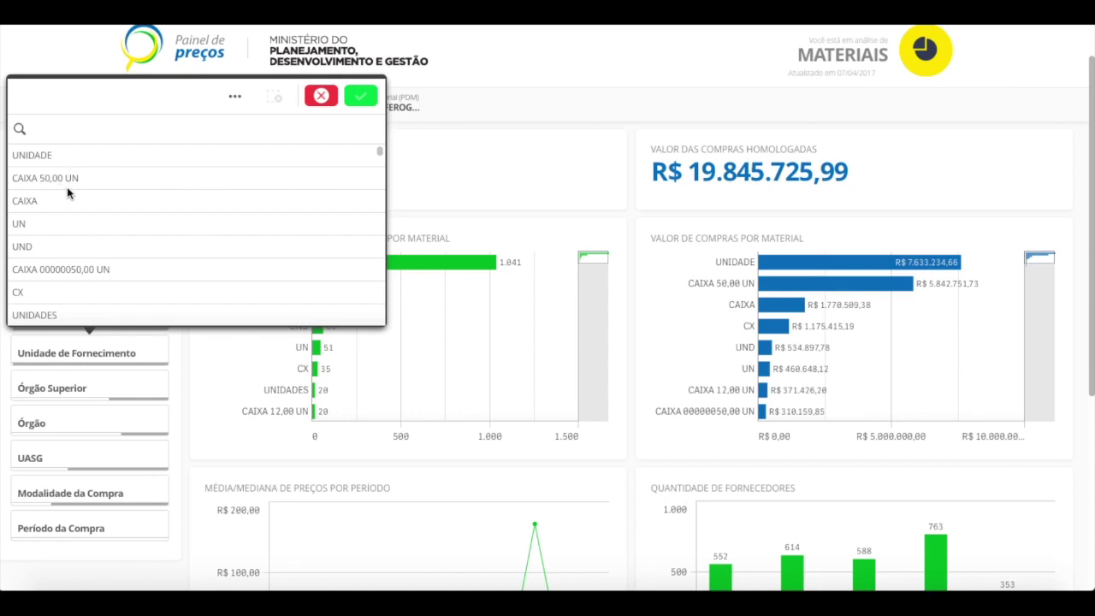
# Try selecting the supply units UNIDADE, CAIXA 50,00 UN, CAIXA, UN and UND, and deselect them all again.
pyautogui.click(71, 157)
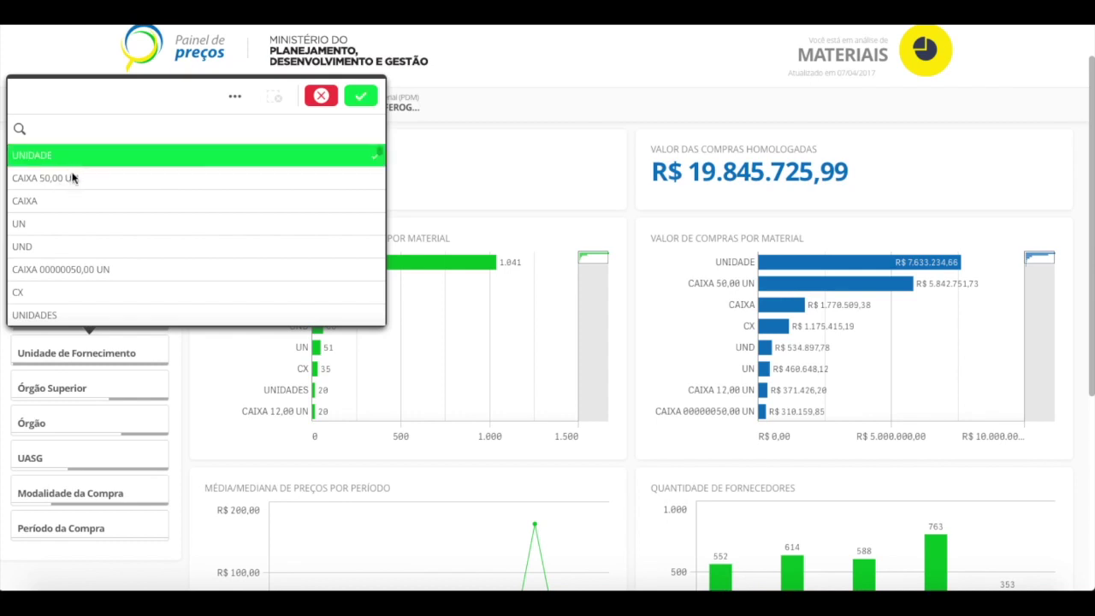
pyautogui.click(71, 178)
pyautogui.click(70, 200)
pyautogui.click(70, 223)
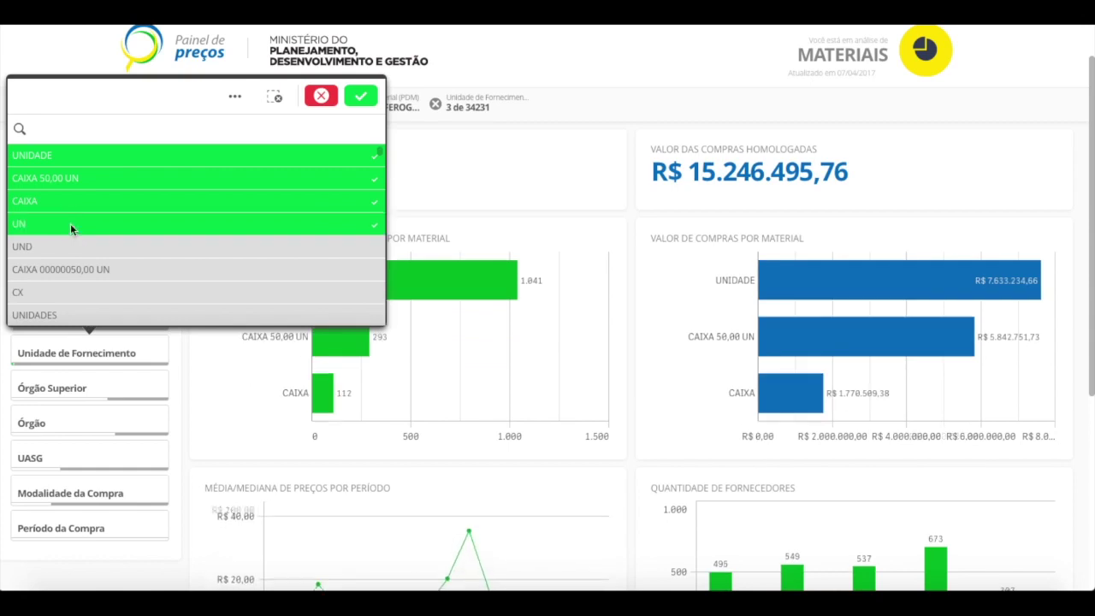
pyautogui.click(69, 246)
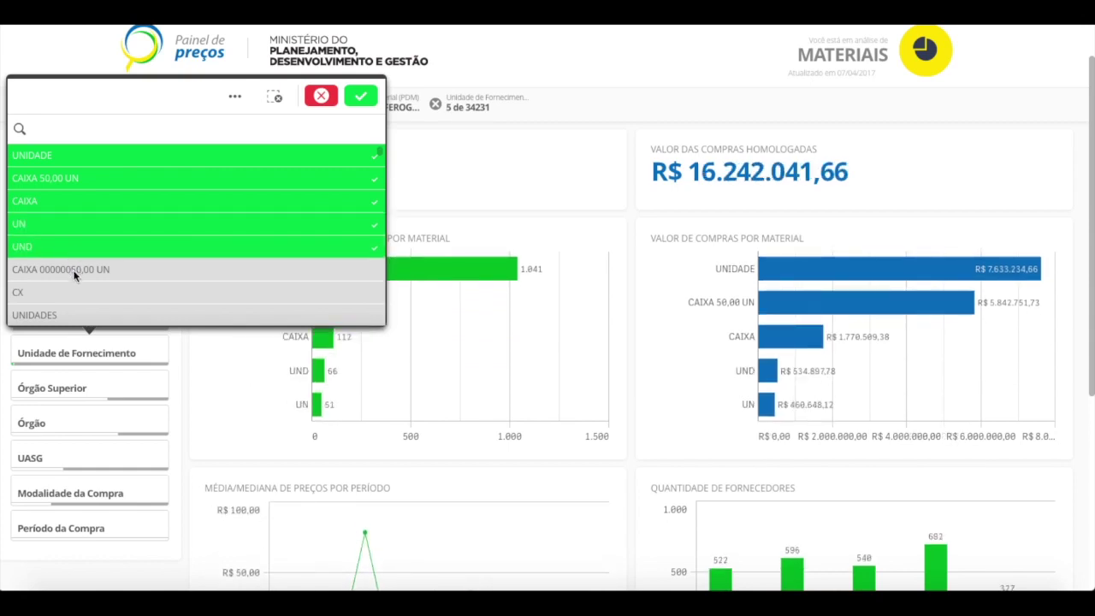
pyautogui.click(75, 244)
pyautogui.click(76, 223)
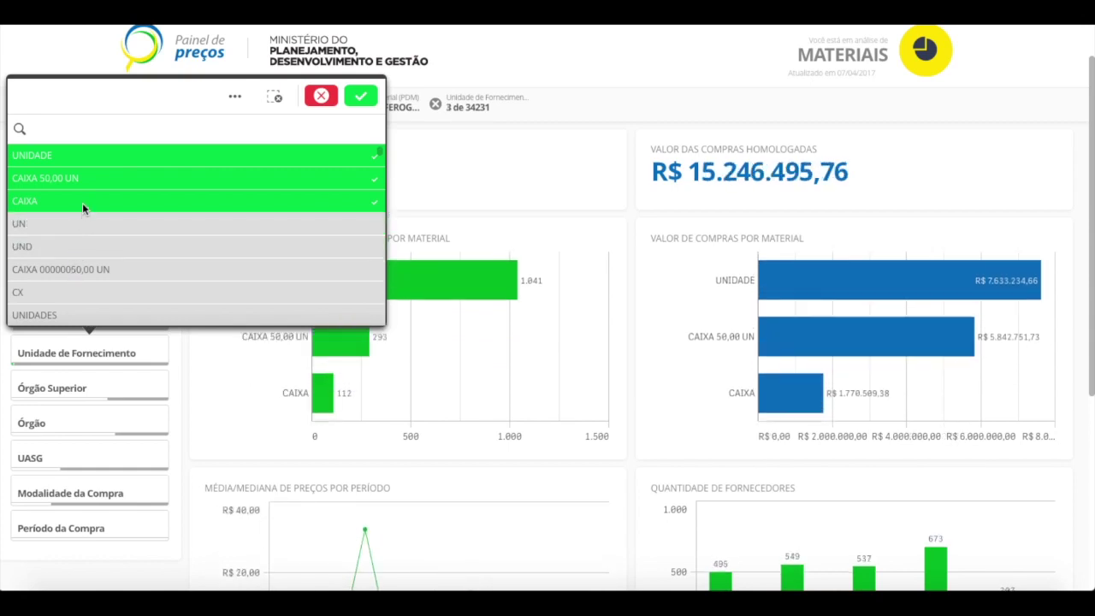
pyautogui.click(82, 201)
pyautogui.click(86, 178)
pyautogui.click(91, 162)
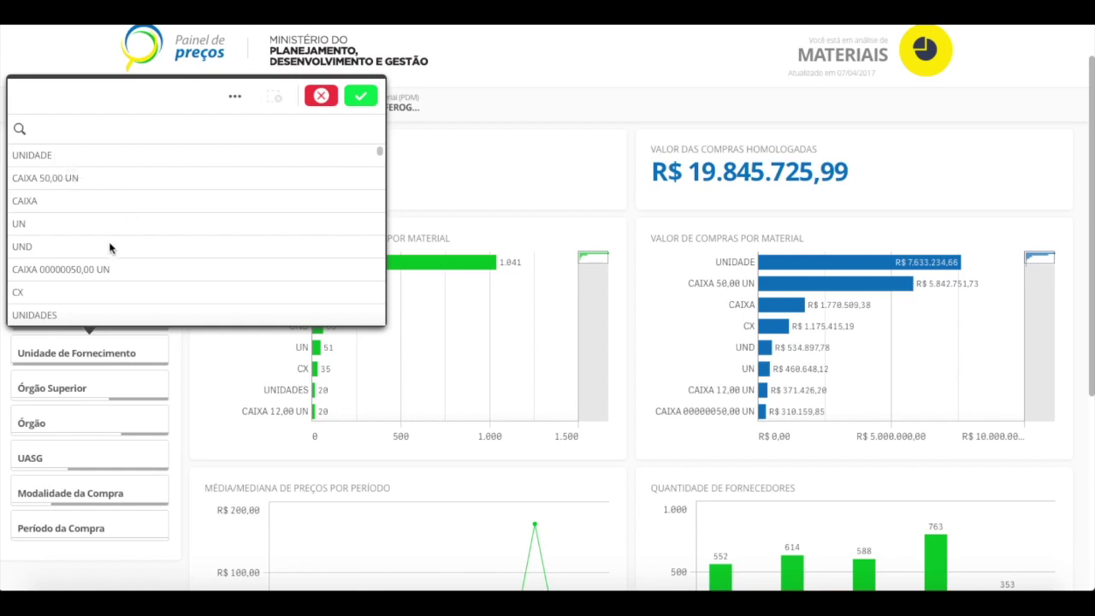
# Select the supply units UNIDADE, UN, UND and UNIDADES.
pyautogui.click(61, 157)
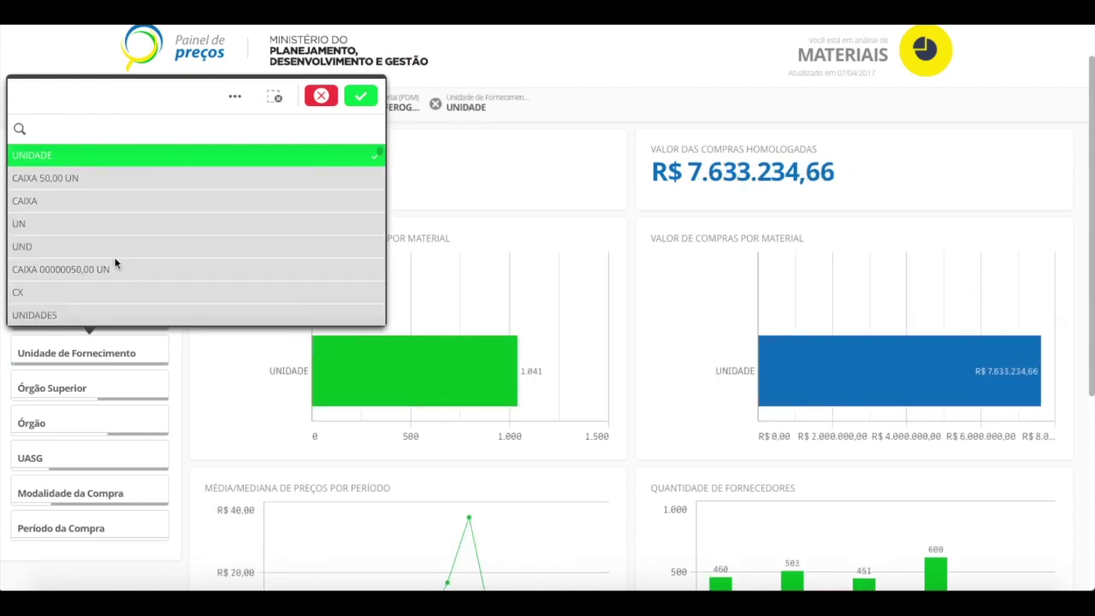
pyautogui.click(47, 224)
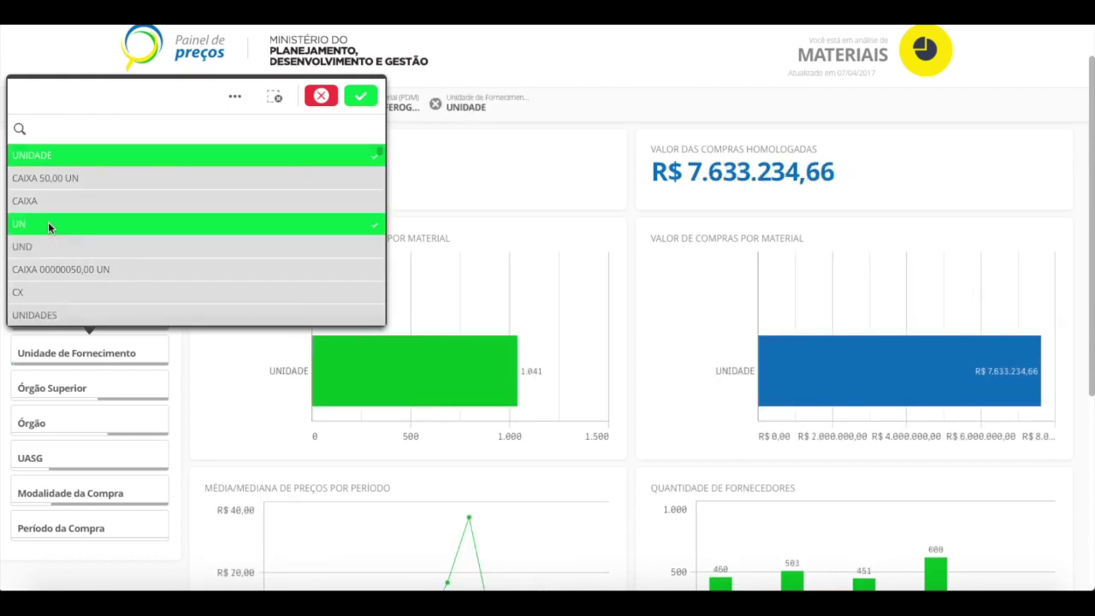
pyautogui.click(62, 251)
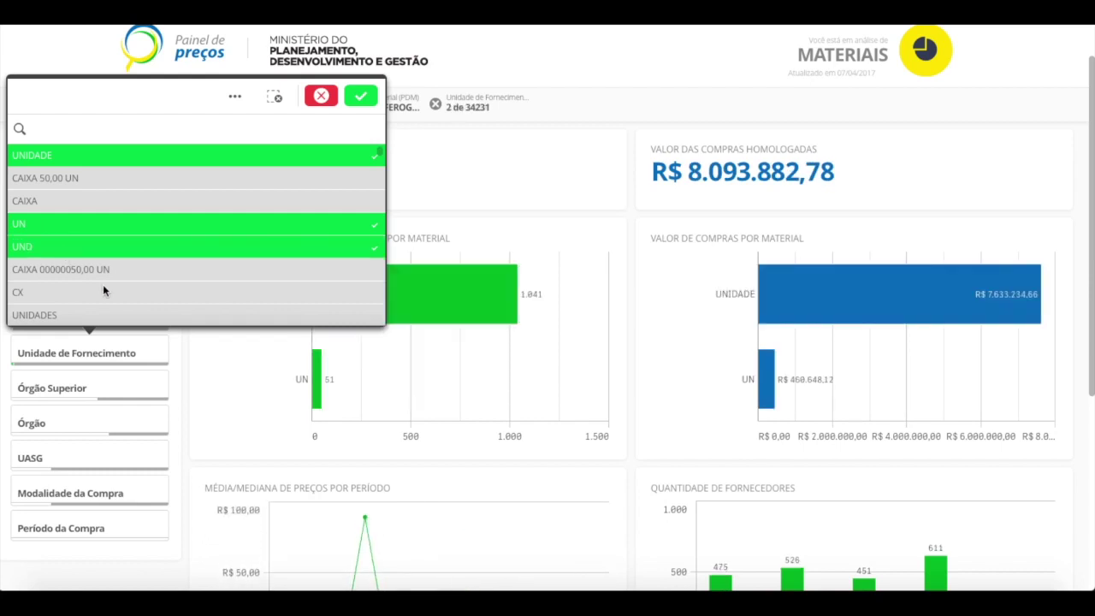
pyautogui.scroll(-1, 107, 291)
pyautogui.click(55, 271)
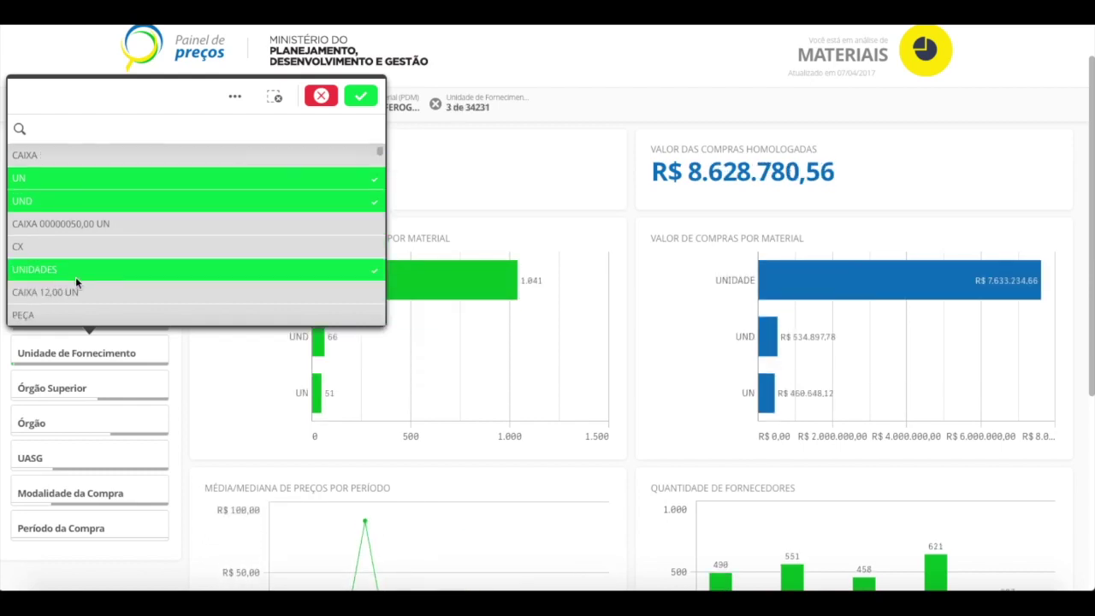
# Search the supply units for "unid", add UNID to the selection, and apply the filter.
pyautogui.scroll(-4, 73, 240)
pyautogui.click(68, 119)
pyautogui.write('unid')
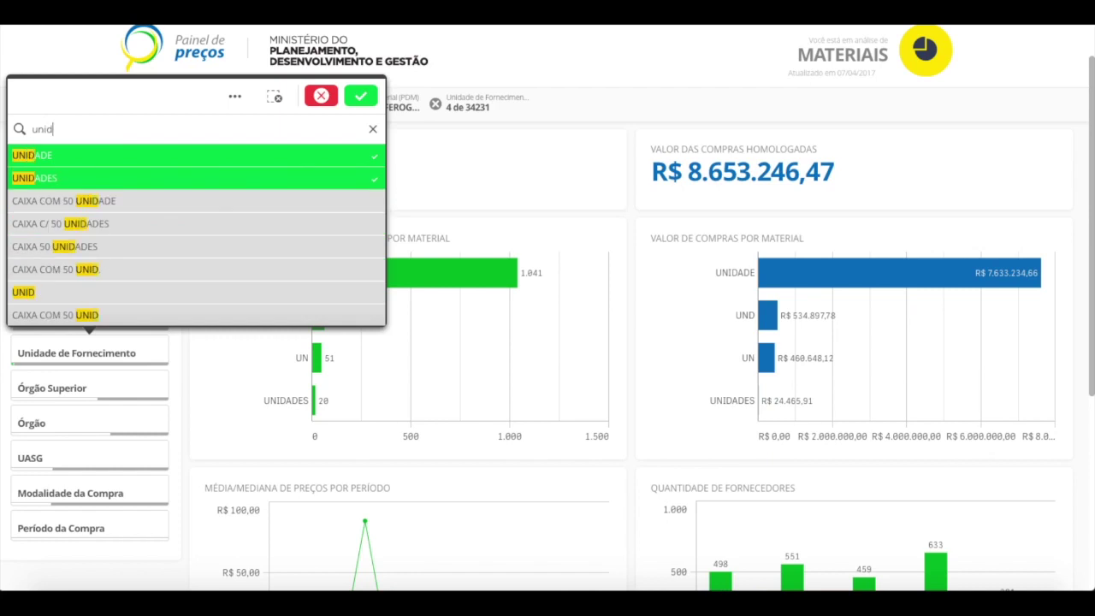
pyautogui.click(56, 296)
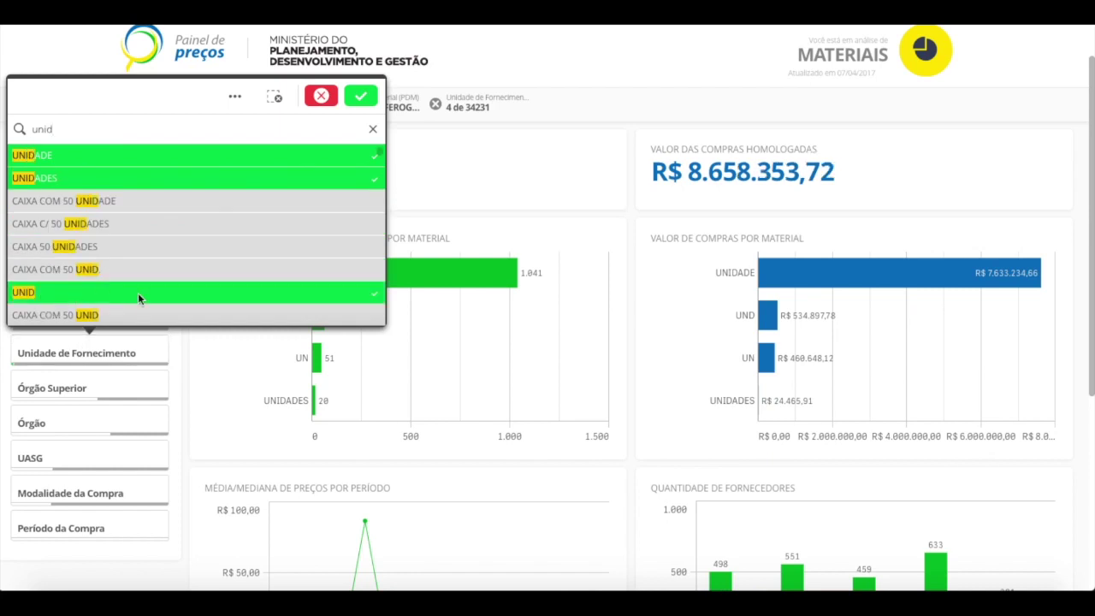
pyautogui.click(363, 98)
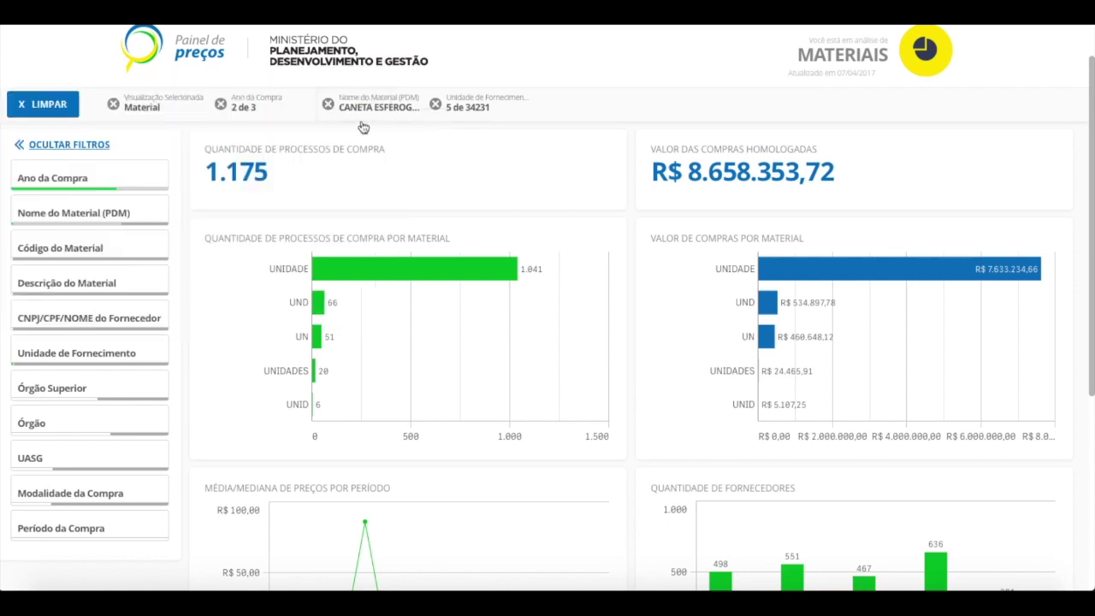
# Search the Órgão Superior filter for "minis", replace the search with "educ", and select MINISTERIO DA EDUCACAO.
pyautogui.click(98, 391)
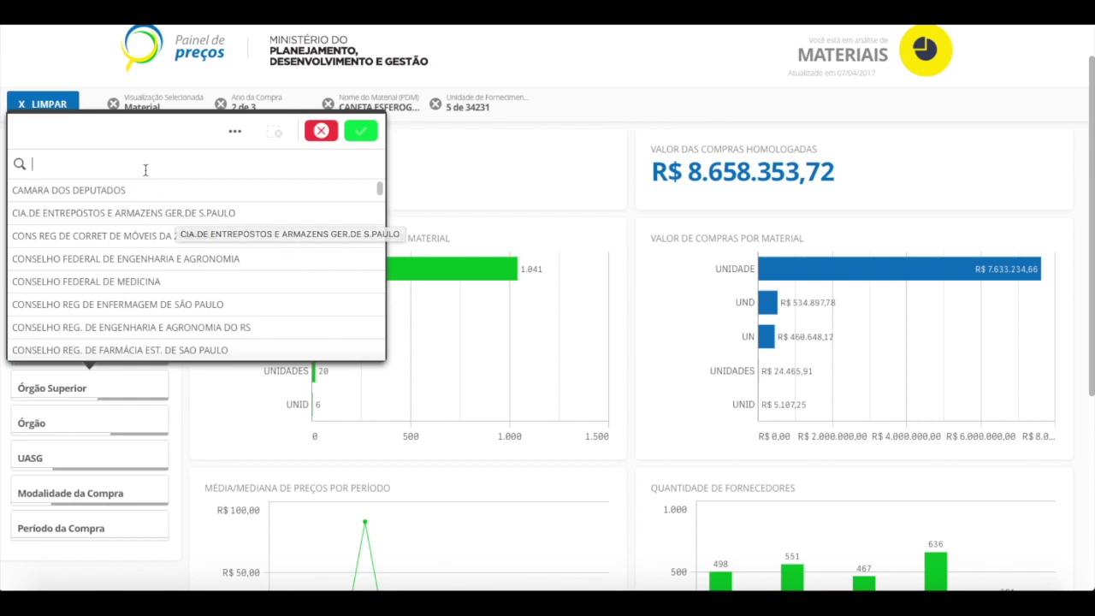
pyautogui.write('minis')
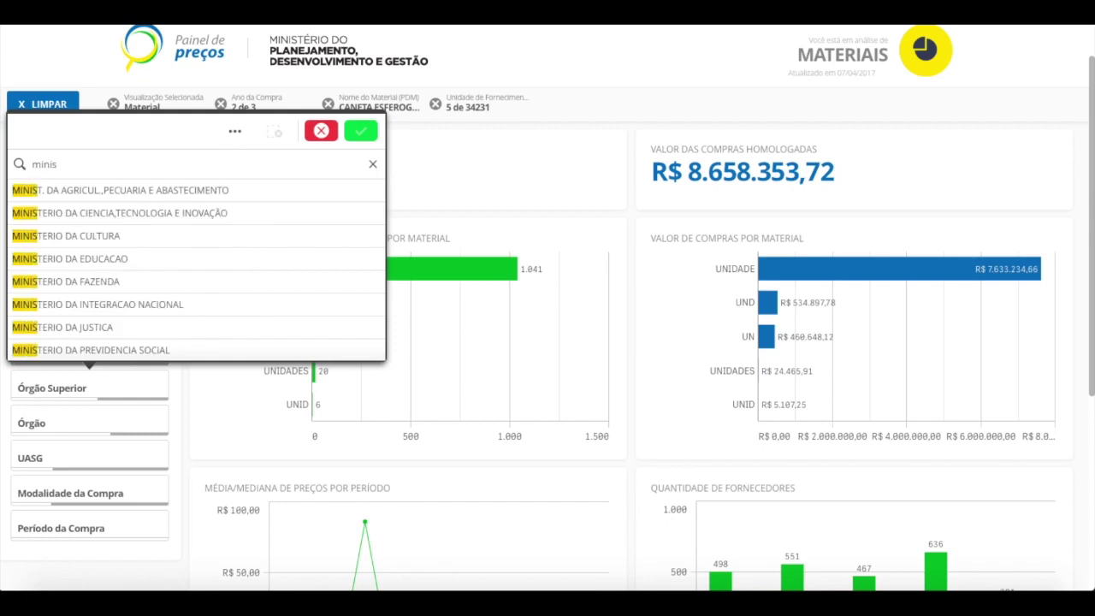
pyautogui.press('BackSpace')
pyautogui.press('BackSpace')
pyautogui.press('BackSpace')
pyautogui.press('BackSpace')
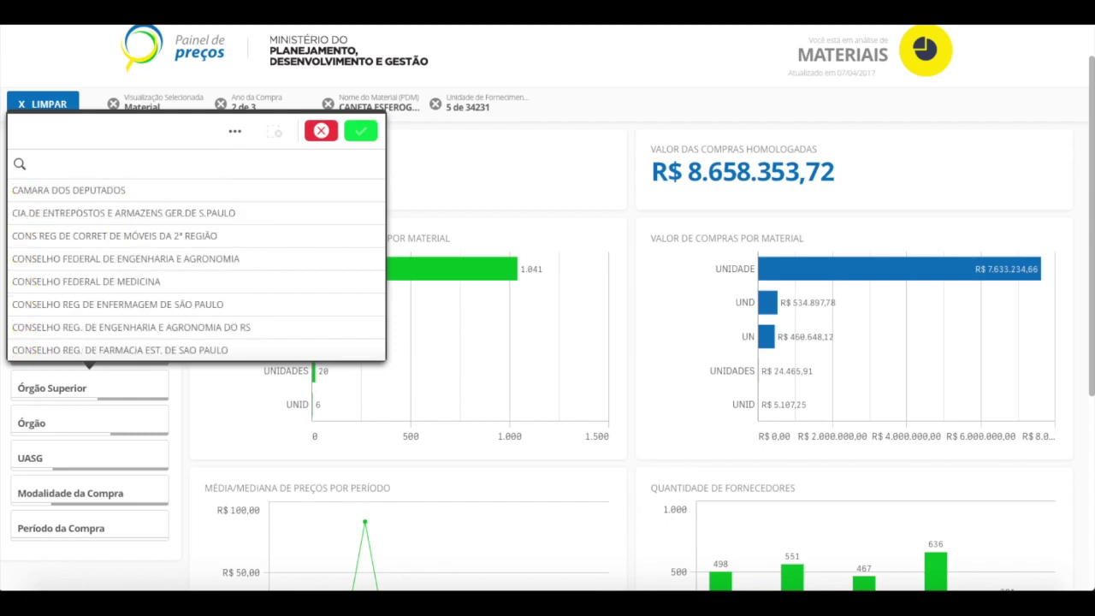
pyautogui.write('educ')
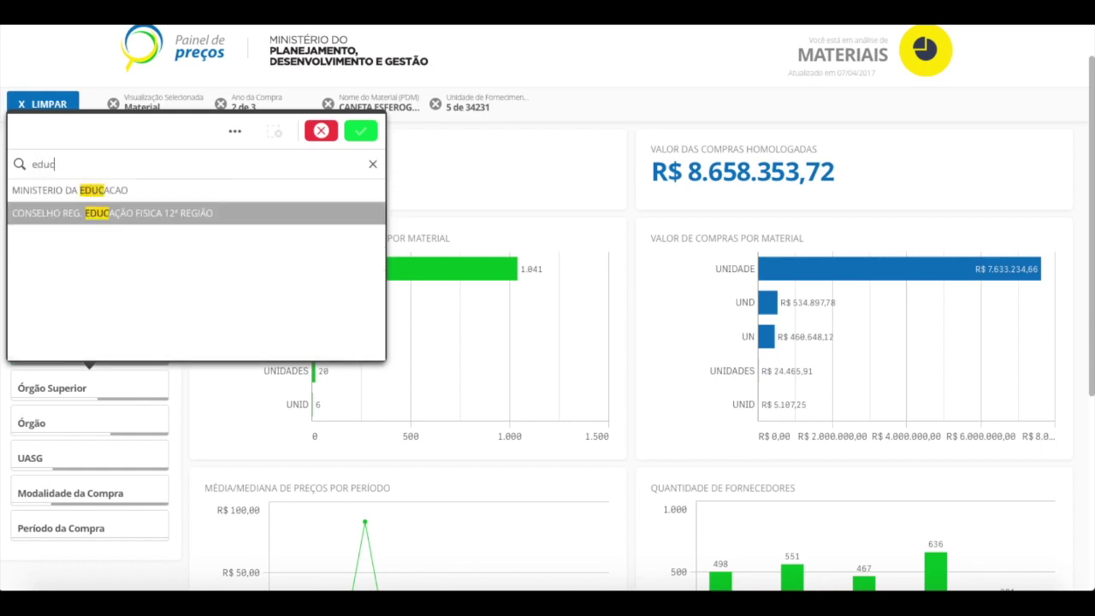
pyautogui.click(166, 192)
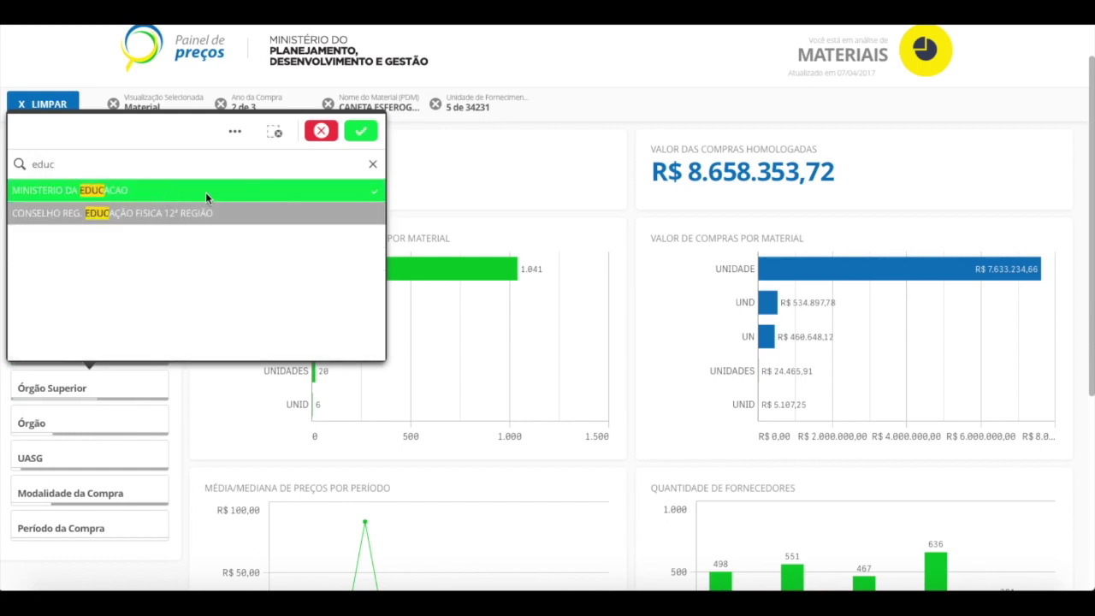
# Apply the Ministério da Educação selection in Órgão Superior, and browse the Órgão filter's agencies without selecting any.
pyautogui.click(361, 133)
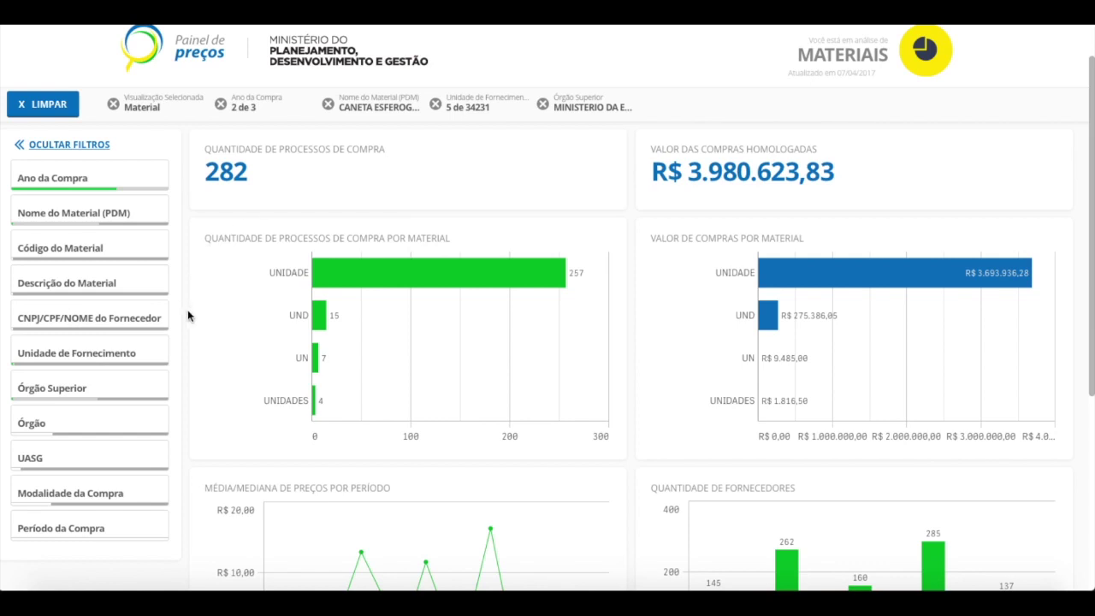
pyautogui.click(78, 437)
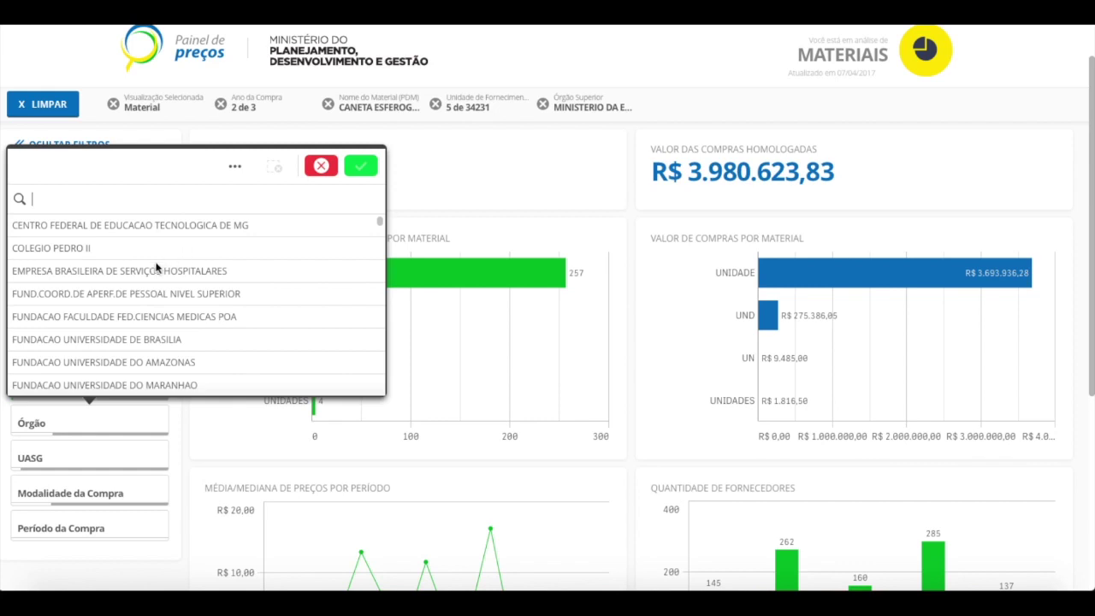
pyautogui.scroll(-1, 152, 329)
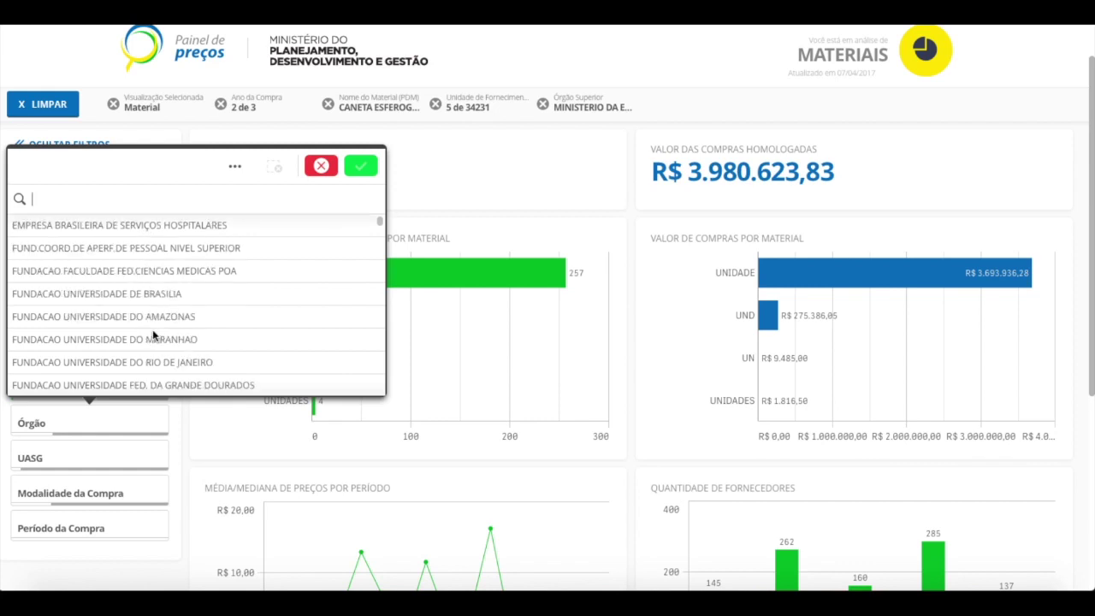
pyautogui.scroll(-5, 155, 338)
pyautogui.scroll(-5, 165, 334)
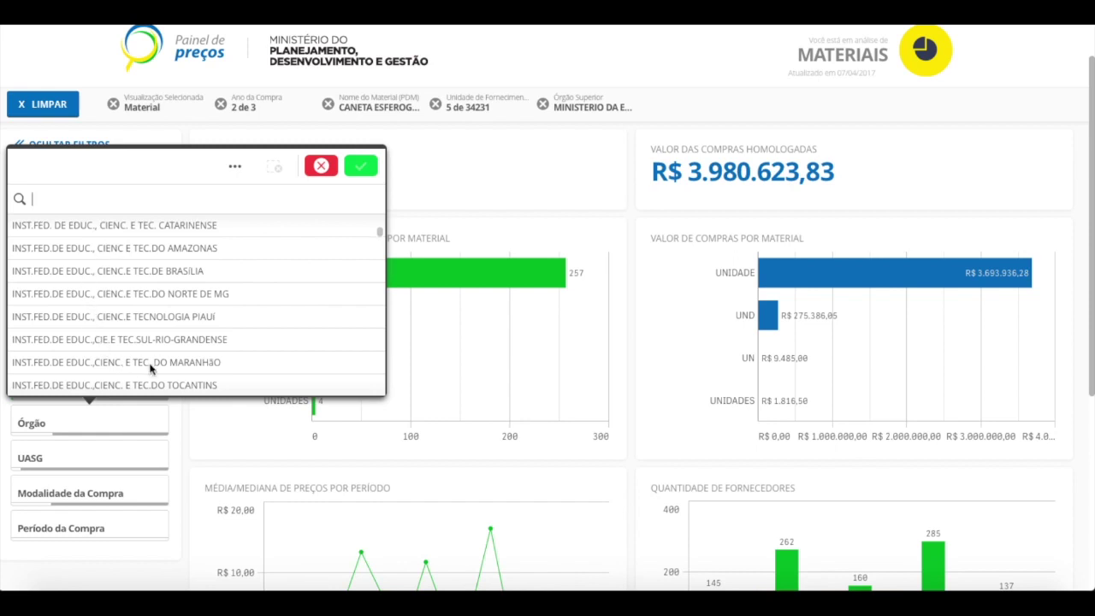
pyautogui.scroll(-1, 152, 370)
pyautogui.click(327, 170)
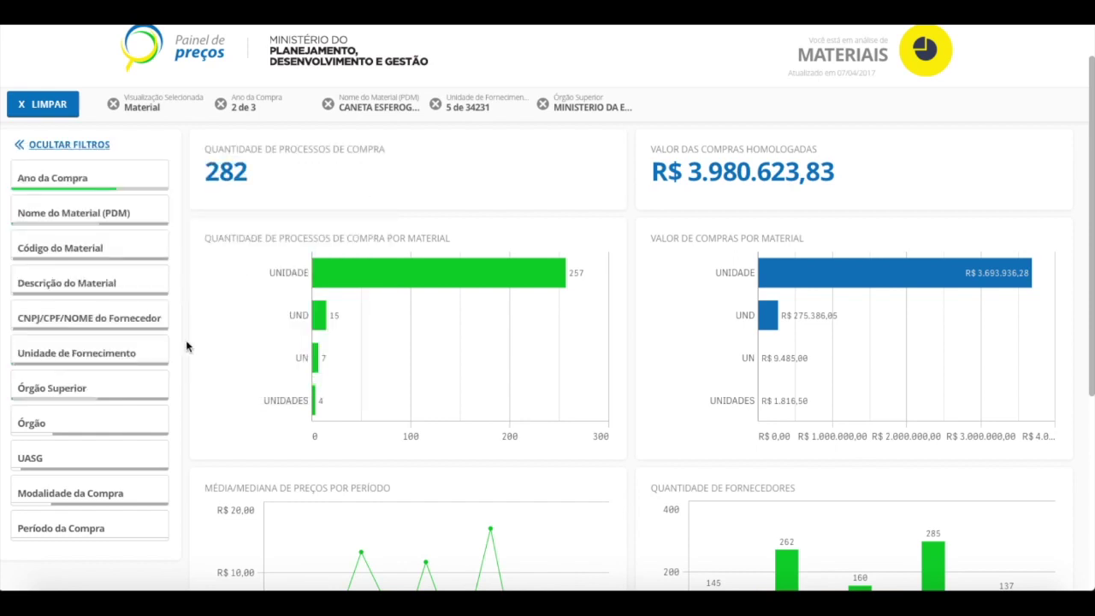
# Browse the purchasing units in the UASG filter and close it without selecting any.
pyautogui.click(73, 470)
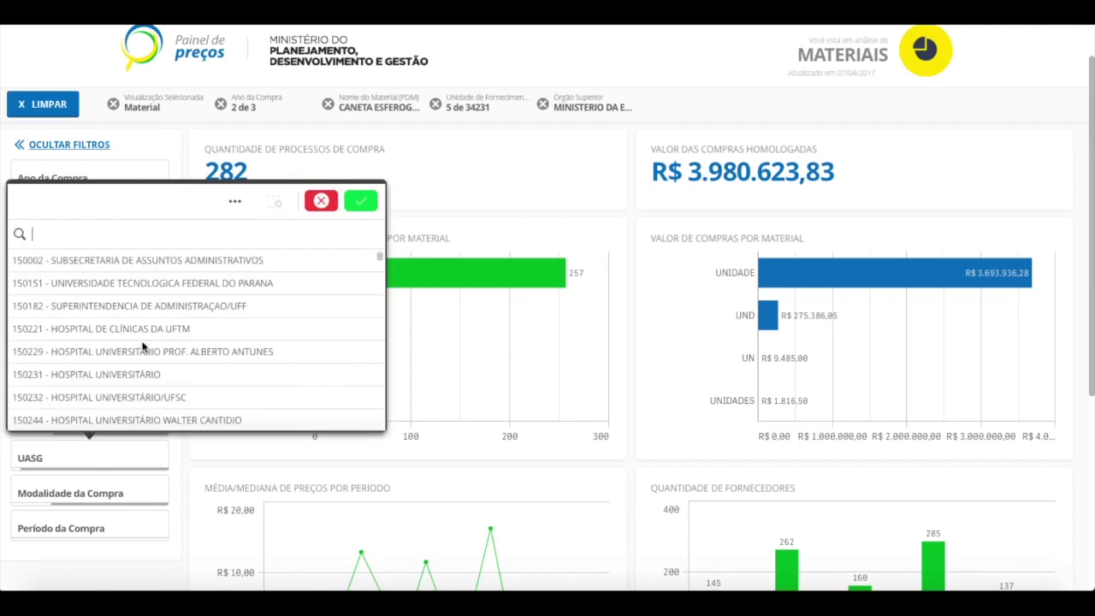
pyautogui.scroll(-1, 145, 349)
pyautogui.scroll(-1, 175, 398)
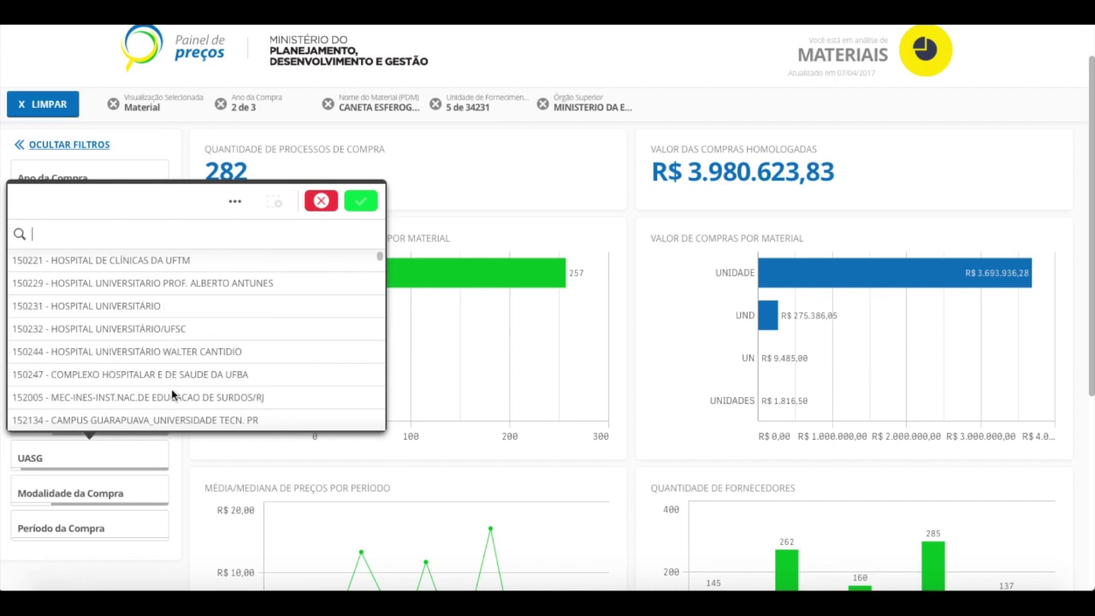
pyautogui.scroll(-5, 166, 376)
pyautogui.scroll(-3, 193, 383)
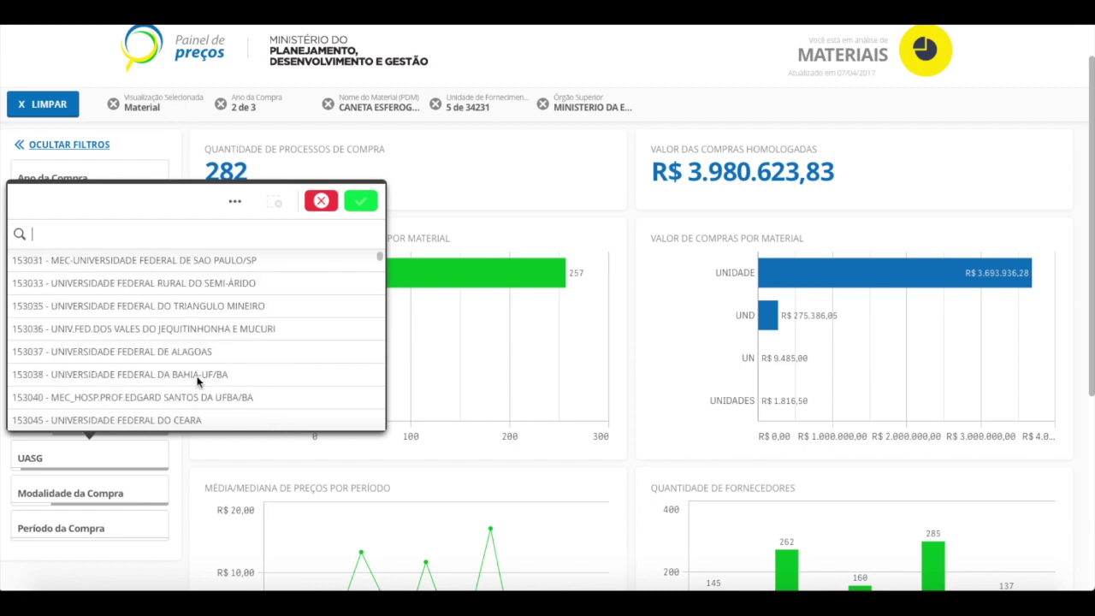
pyautogui.scroll(-6, 227, 380)
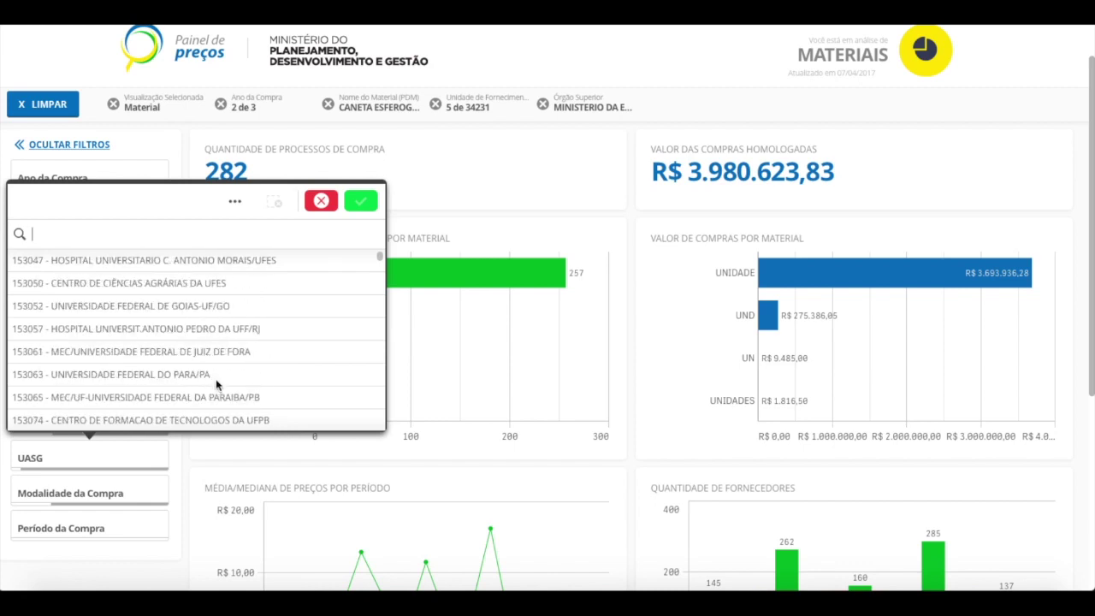
pyautogui.click(328, 207)
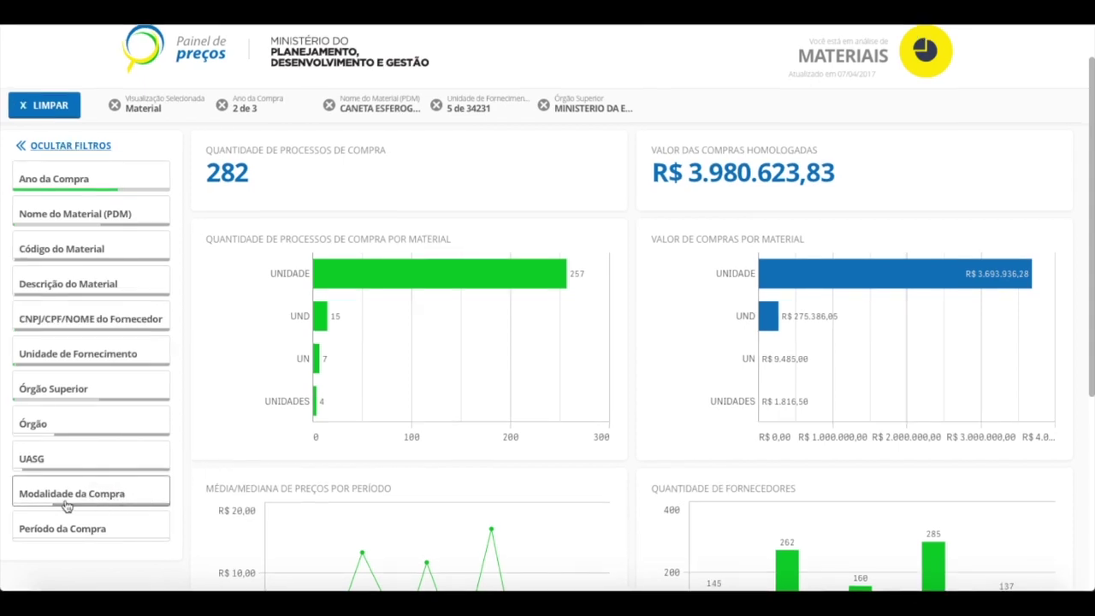
# Review the purchase types in the Modalidade da Compra filter and close it without selecting any.
pyautogui.click(126, 501)
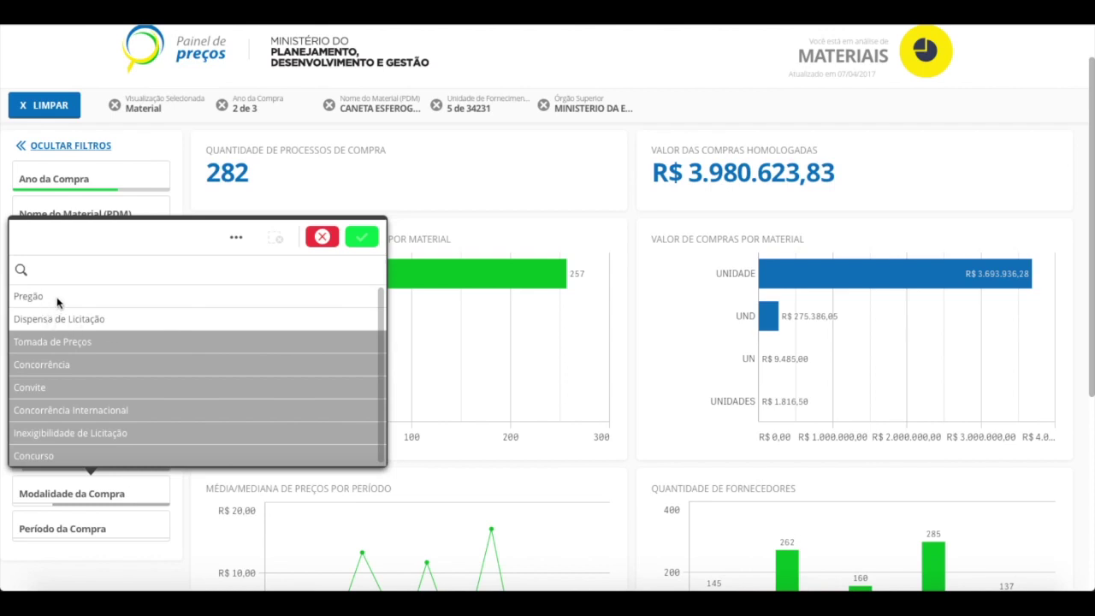
pyautogui.scroll(-1, 211, 389)
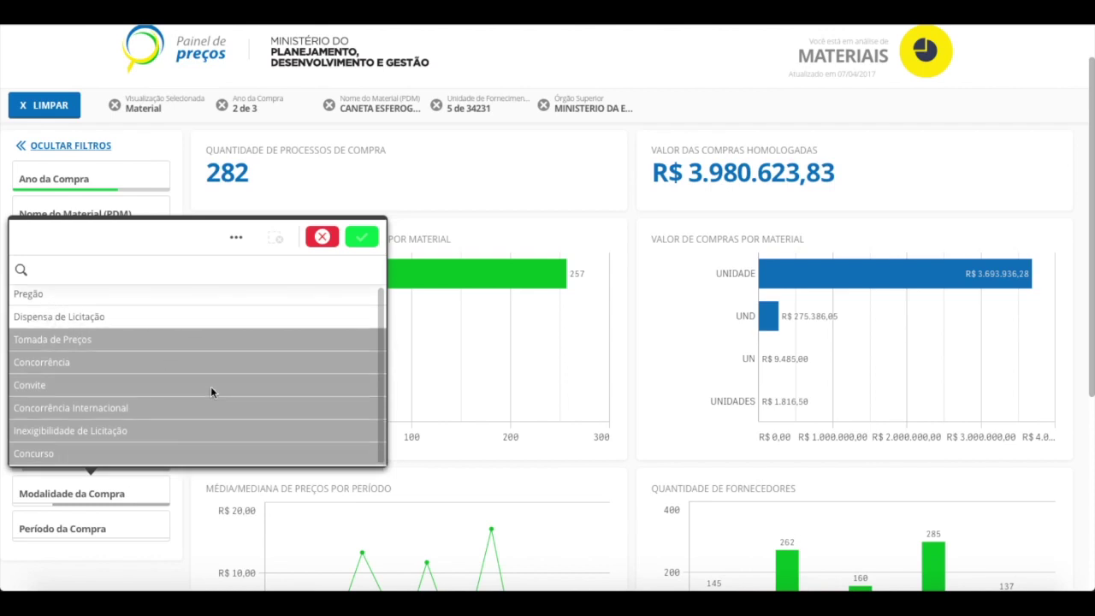
pyautogui.scroll(1, 212, 391)
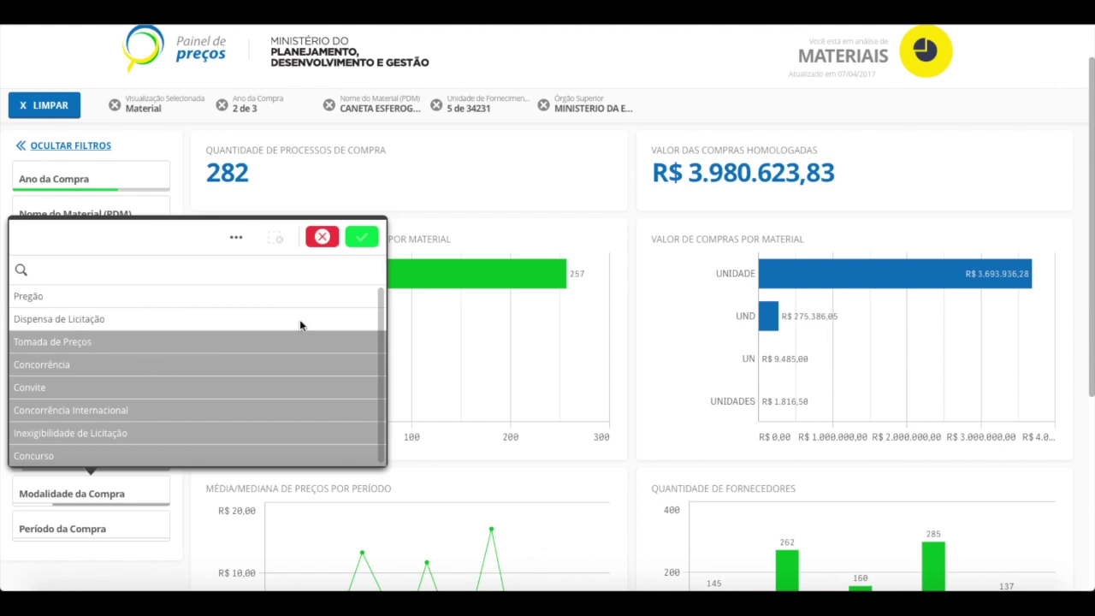
pyautogui.click(330, 244)
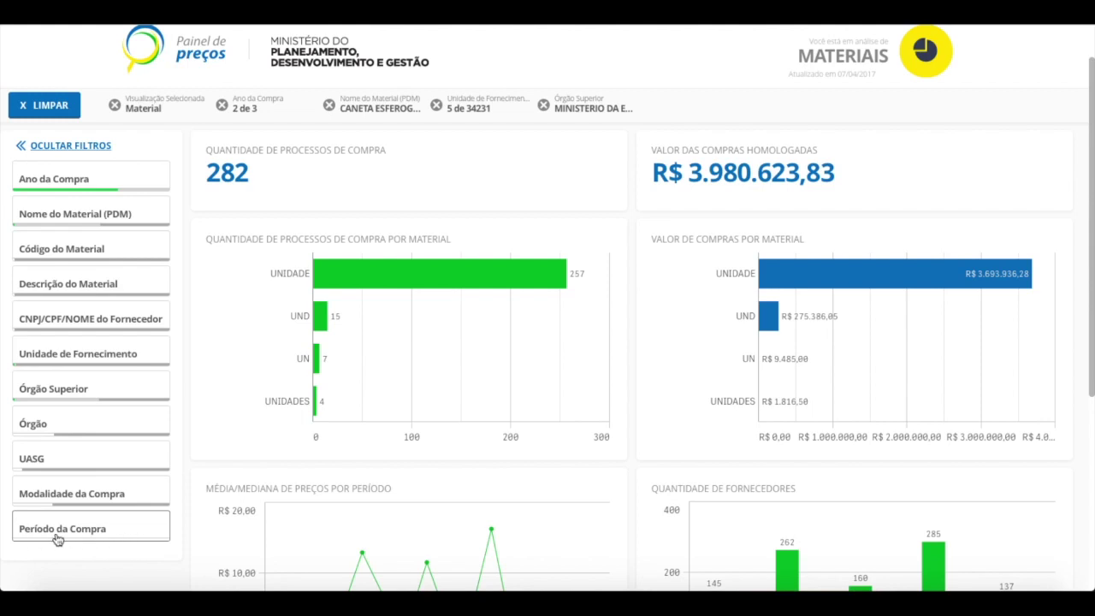
# In the Período da Compra filter, try Comprado Últimos 90 dias and 30 dias, deselect both, and apply Comprado Últimos 180 dias.
pyautogui.click(129, 531)
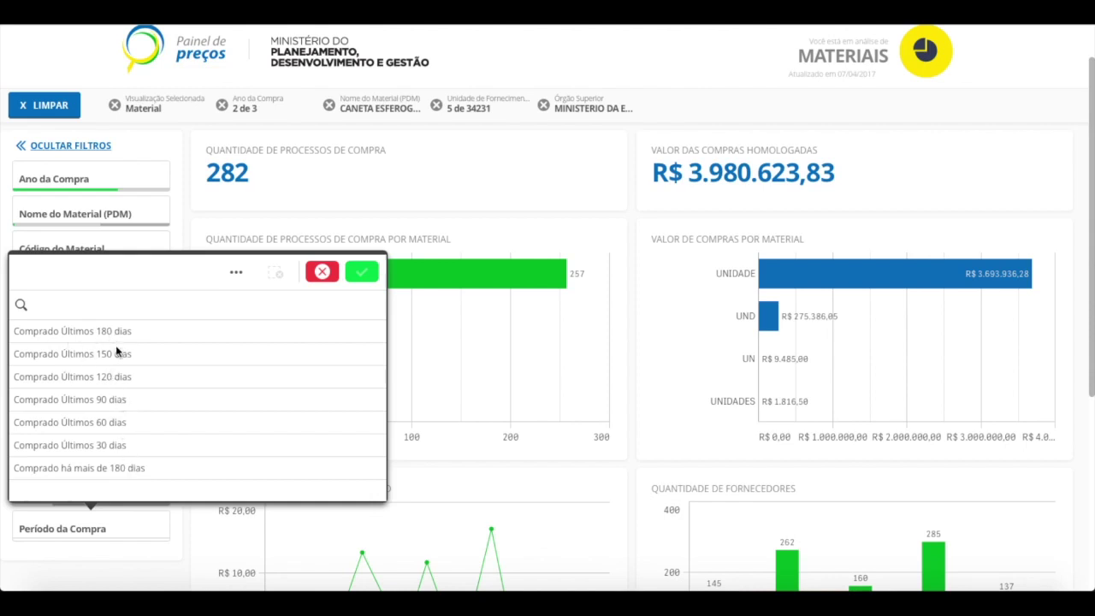
pyautogui.click(103, 397)
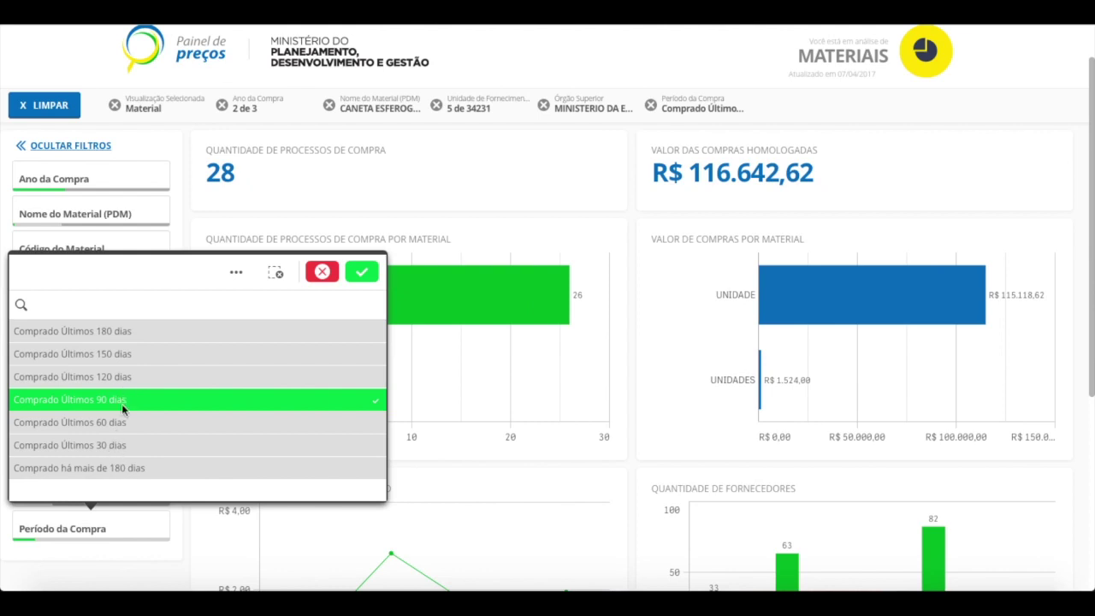
pyautogui.click(114, 446)
pyautogui.click(334, 409)
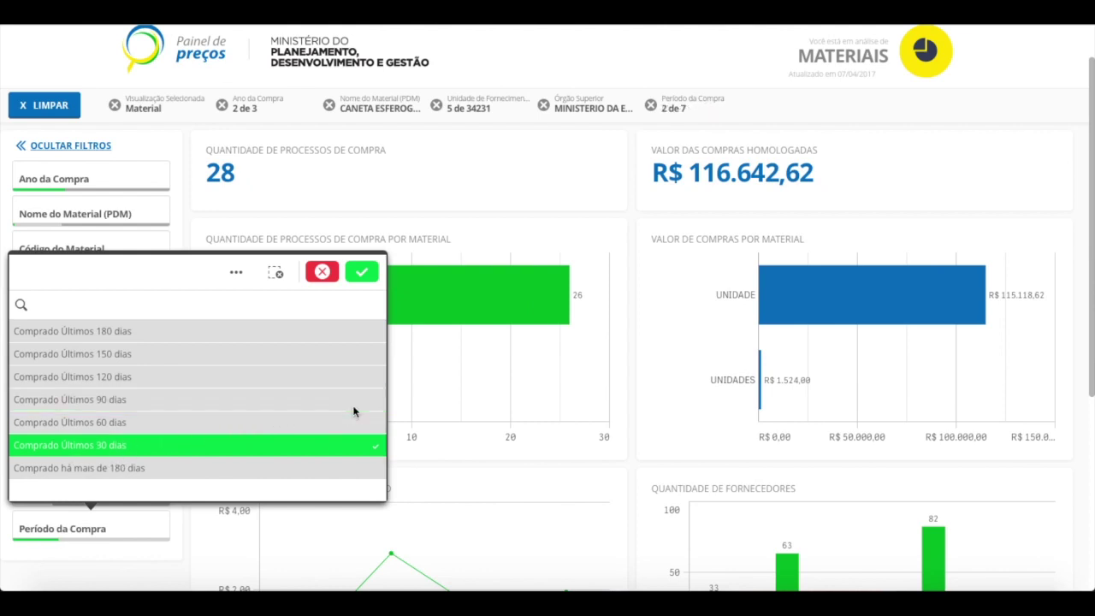
pyautogui.click(334, 444)
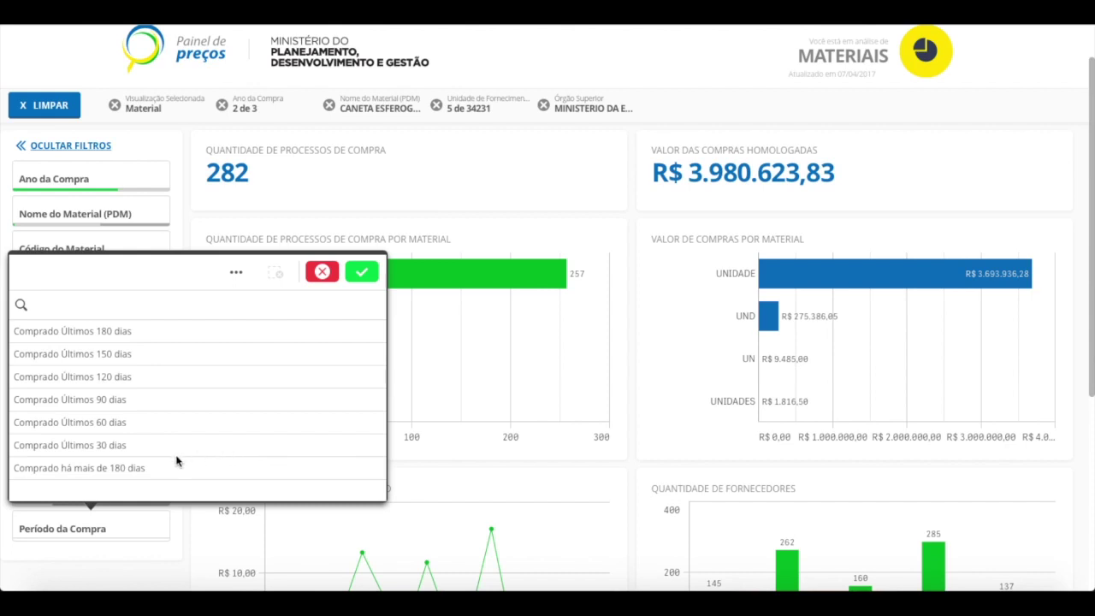
pyautogui.click(154, 332)
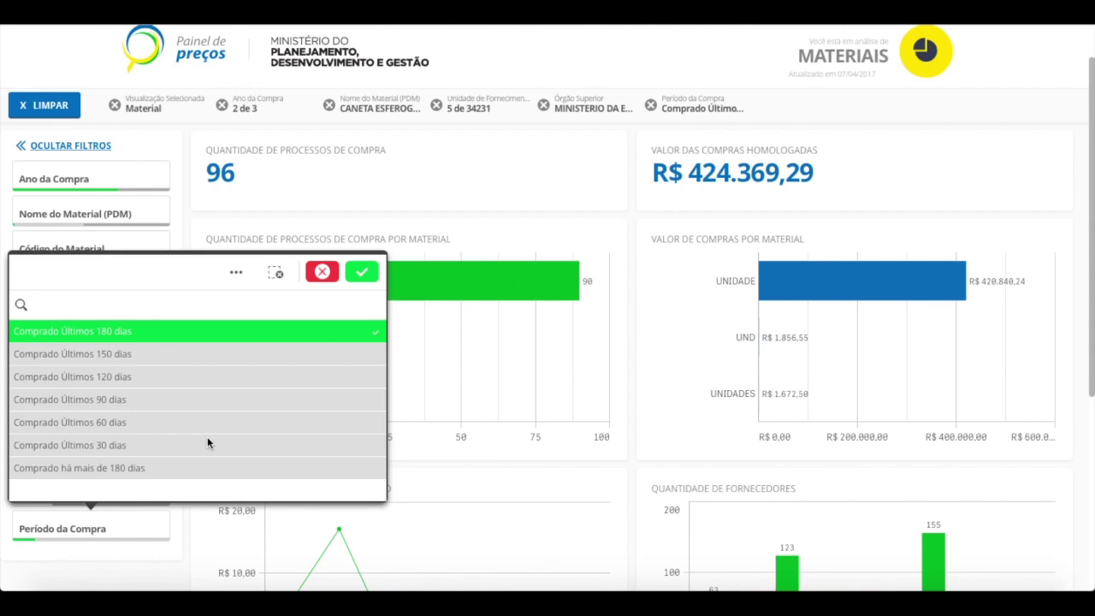
pyautogui.click(362, 273)
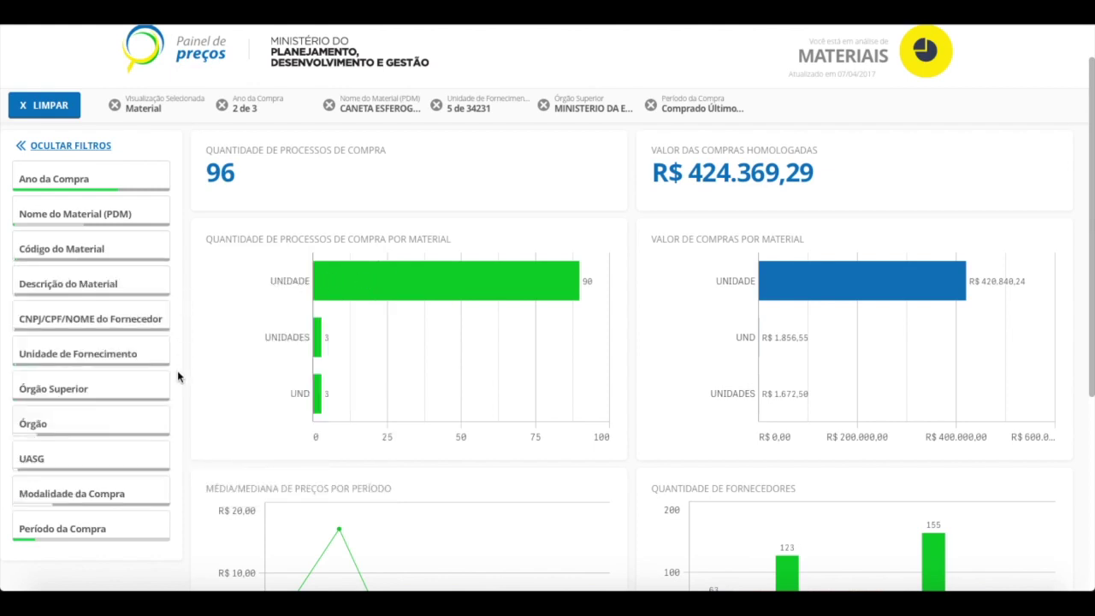
# Review the applied filters and the charts of purchase processes, purchase values, average and median prices by period, and supplier numbers.
pyautogui.scroll(1, 178, 376)
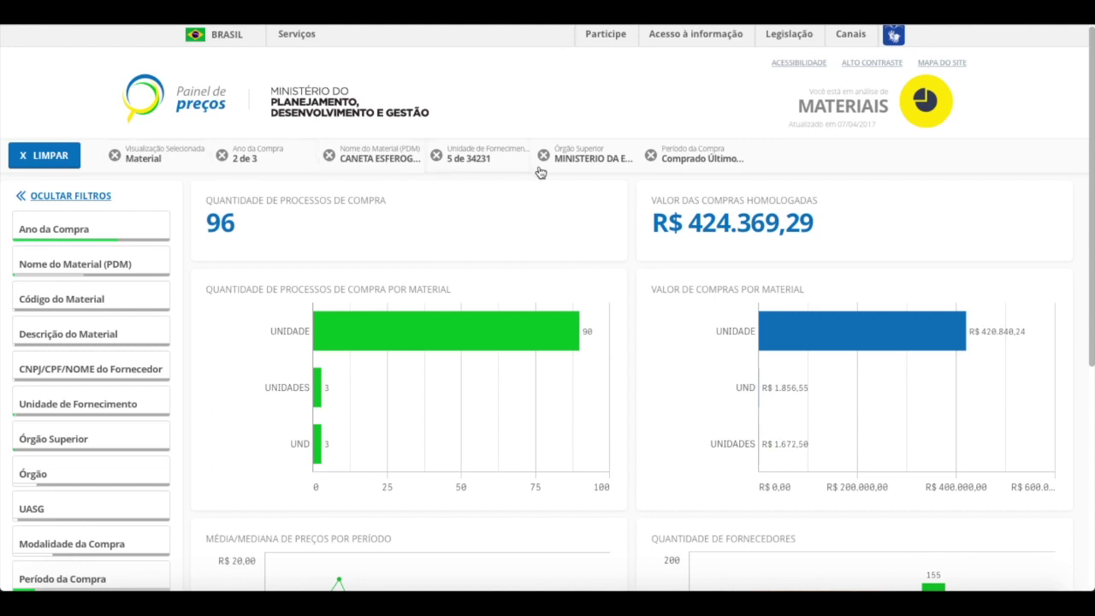
pyautogui.scroll(-2, 635, 354)
pyautogui.scroll(-3, 635, 354)
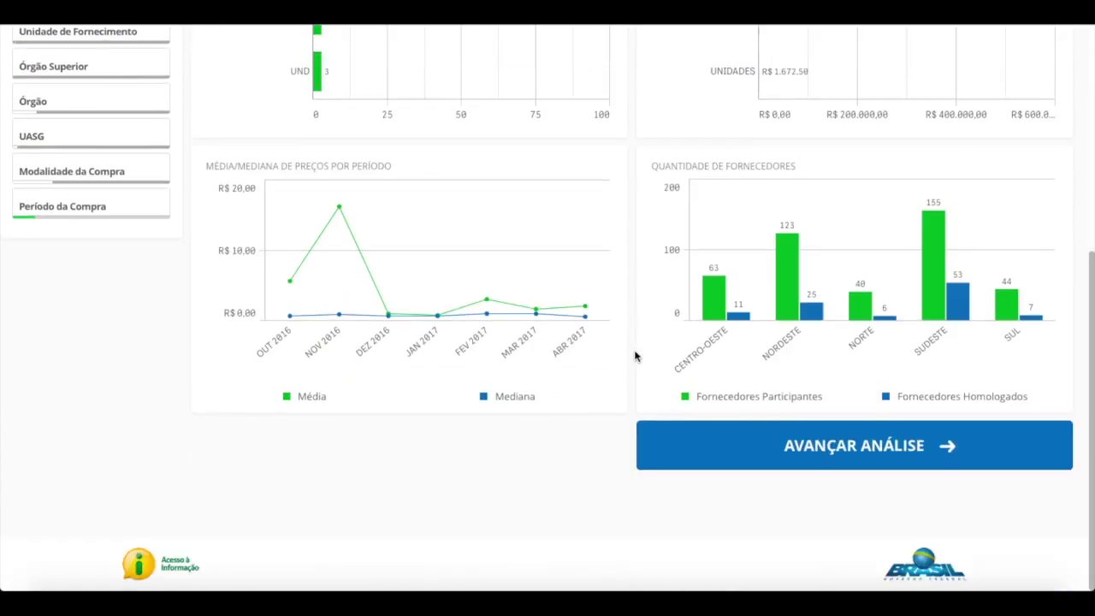
pyautogui.scroll(1, 635, 356)
pyautogui.scroll(1, 635, 356)
pyautogui.scroll(1, 635, 355)
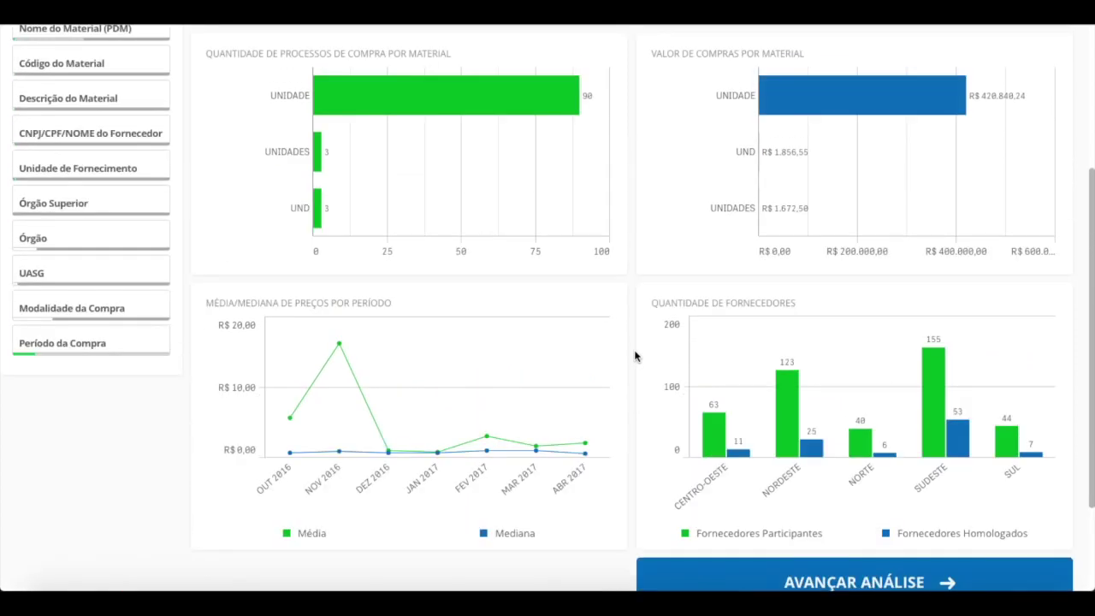
pyautogui.scroll(-1, 636, 356)
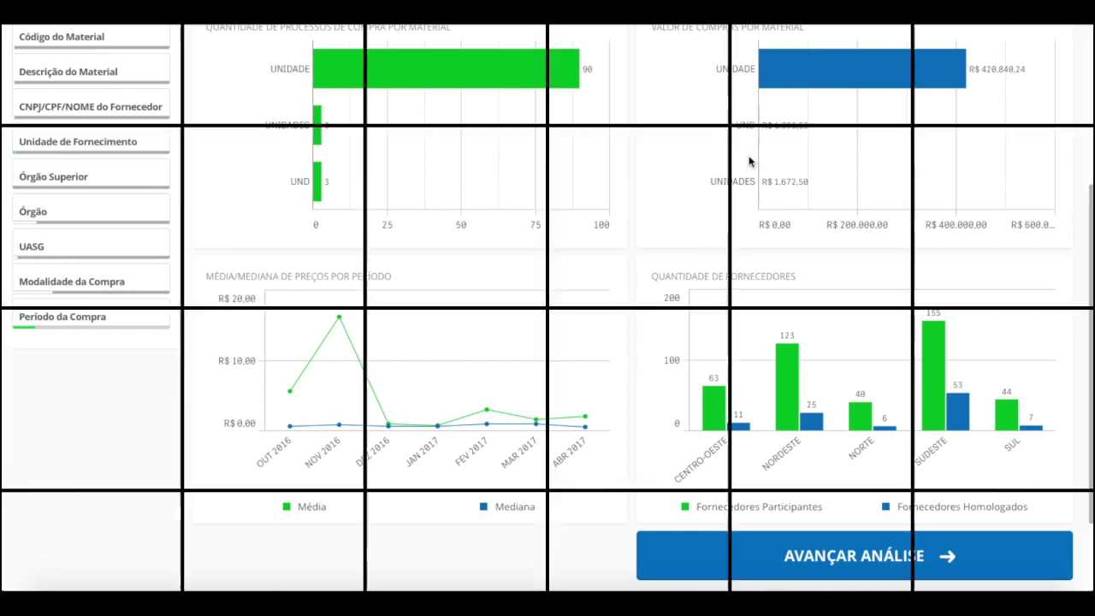